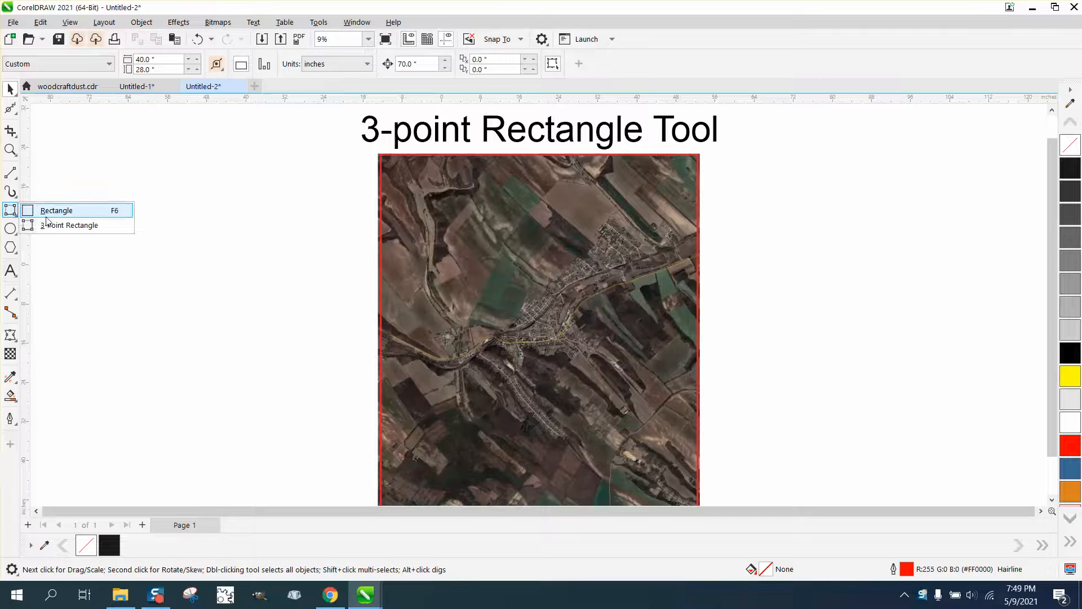
# Draw a trial rectangle with the Rectangle tool in the empty area beside the map and delete it.
pyautogui.click(46, 216)
pyautogui.moveTo(113, 182); pyautogui.dragTo(196, 341)
pyautogui.press('Delete')
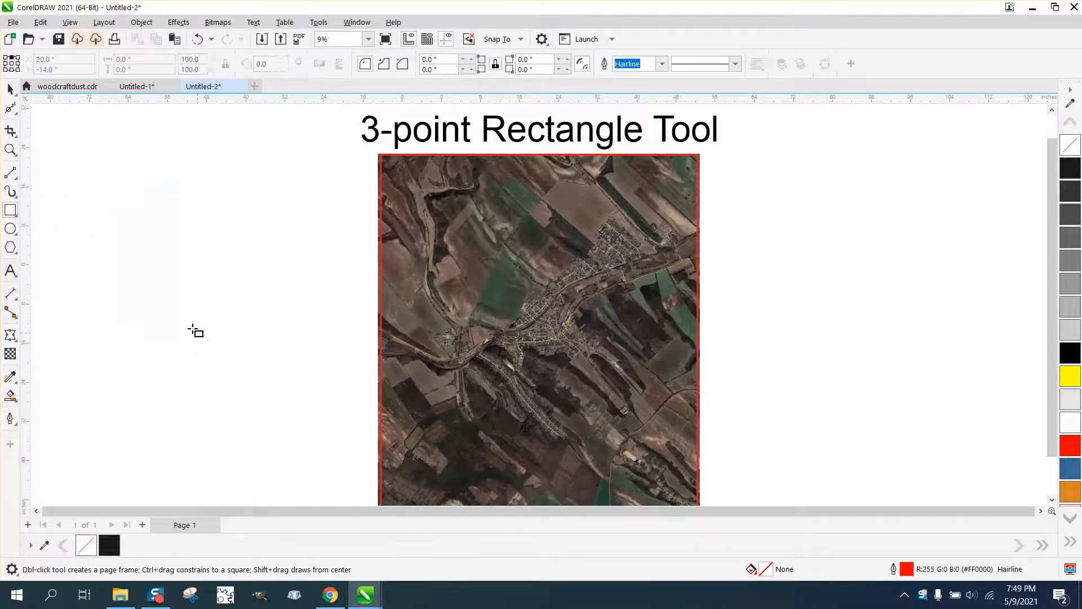
# Draw a tilted rectangle with the 3-Point Rectangle tool beside the map and delete it.
pyautogui.click(18, 219)
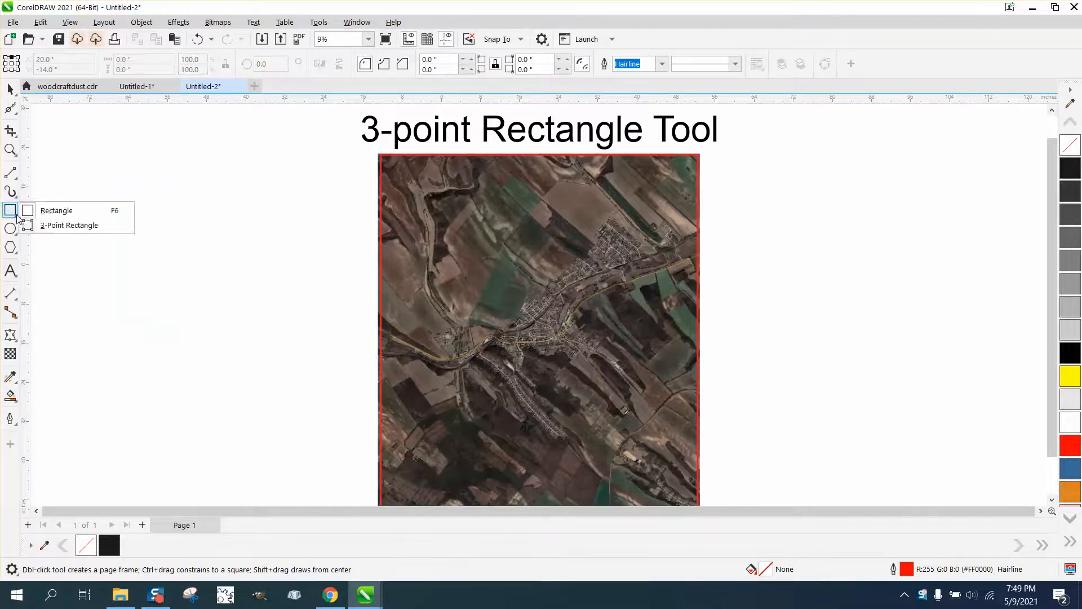
pyautogui.click(56, 226)
pyautogui.moveTo(97, 270); pyautogui.dragTo(134, 289)
pyautogui.click(203, 226)
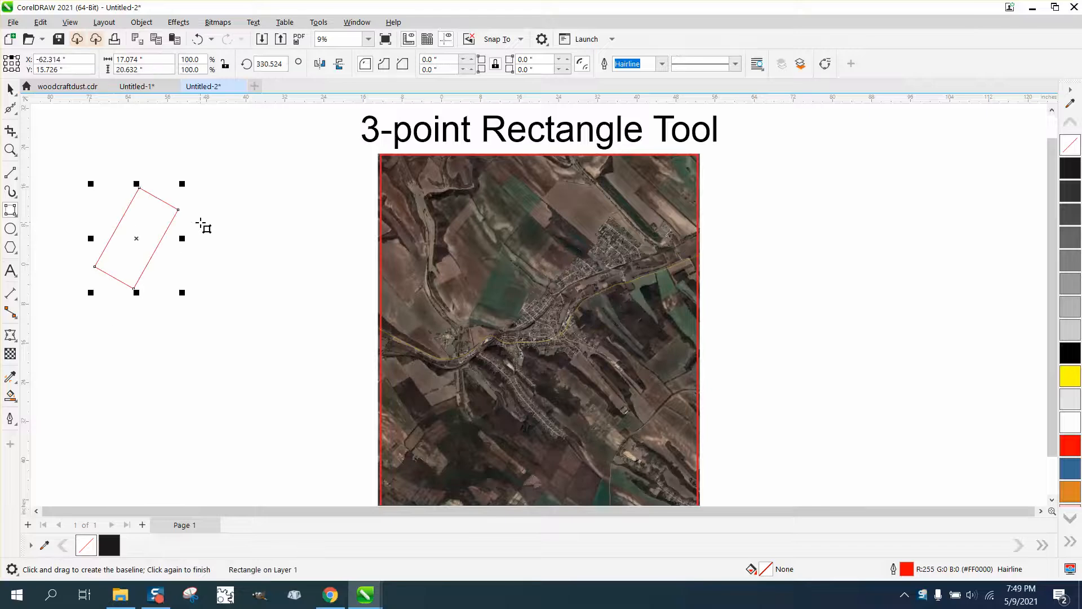
pyautogui.press('space')
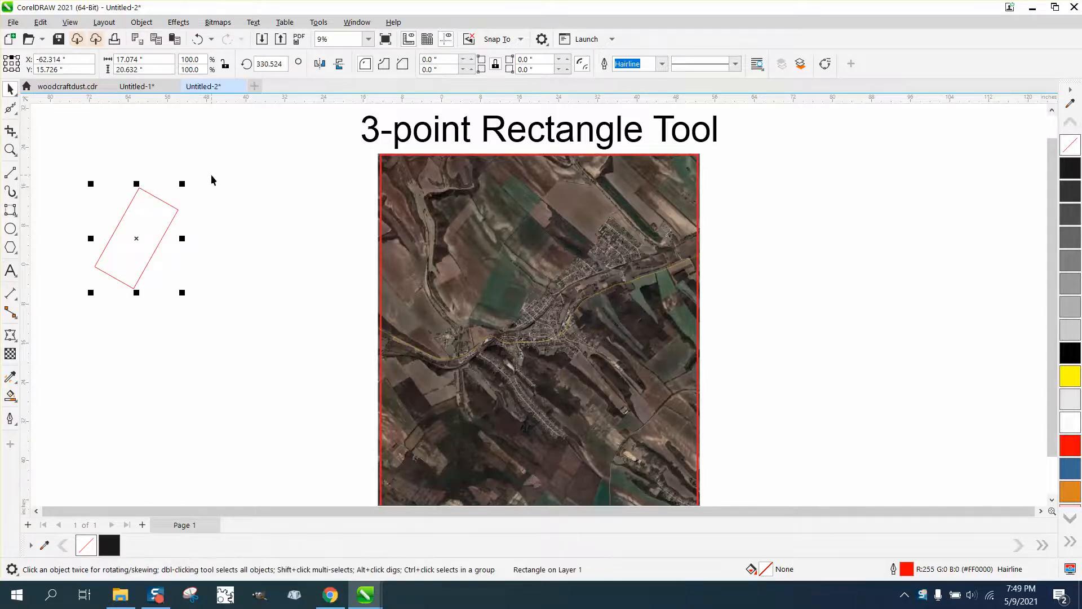
pyautogui.press('Delete')
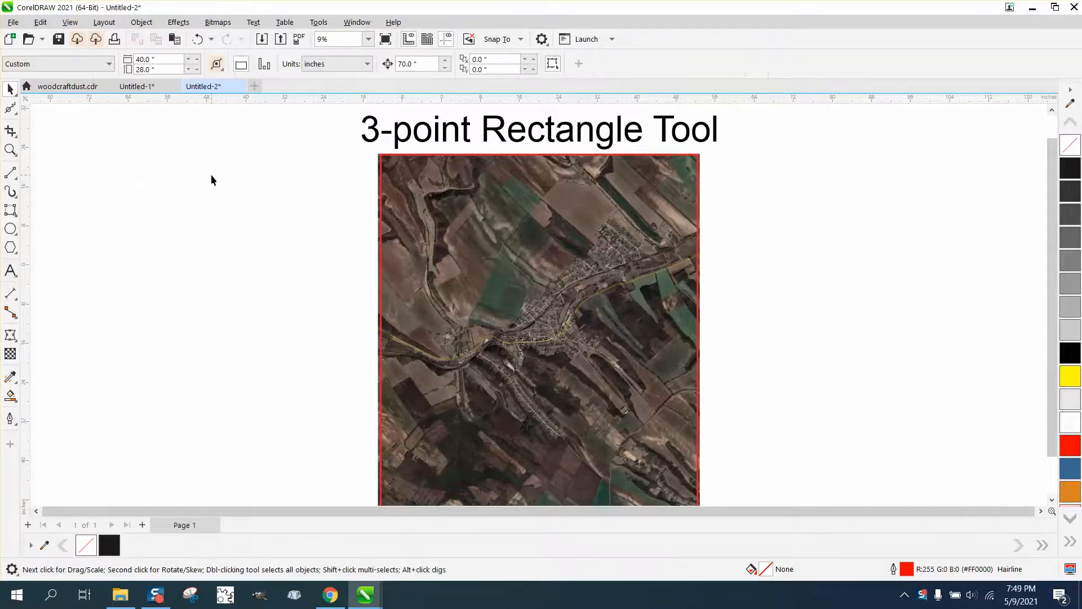
# Draw an upright rectangle about 8.07 by 20.75 inches beside the map with the regular Rectangle tool.
pyautogui.click(15, 216)
pyautogui.click(50, 210)
pyautogui.moveTo(111, 178); pyautogui.dragTo(110, 279)
pyautogui.click(150, 280)
pyautogui.click(150, 279)
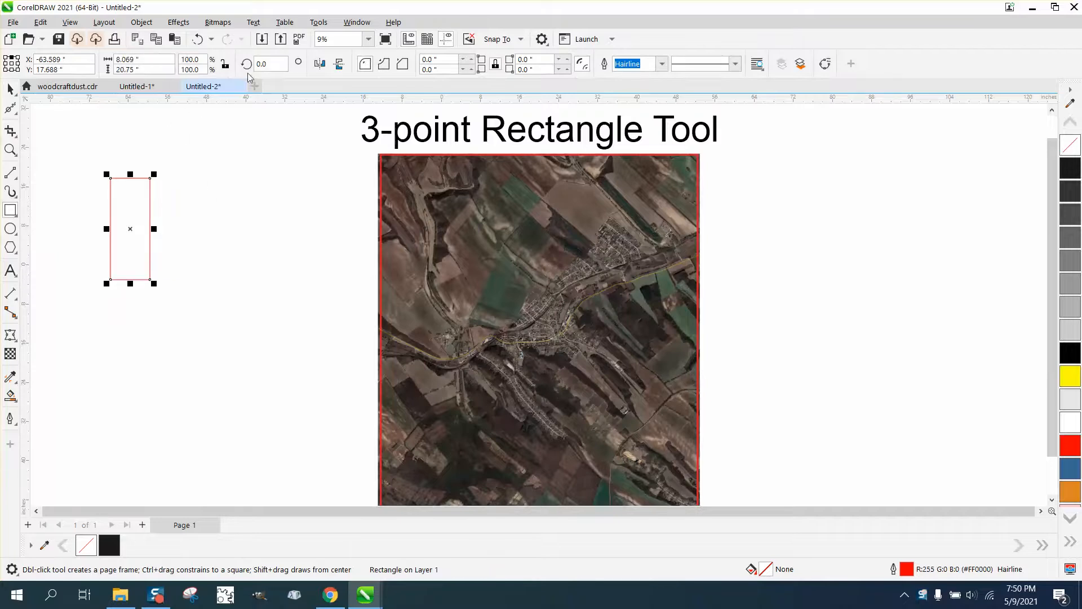
# Rotate the upright rectangle by 22.5 degrees and delete it.
pyautogui.write('22.5')
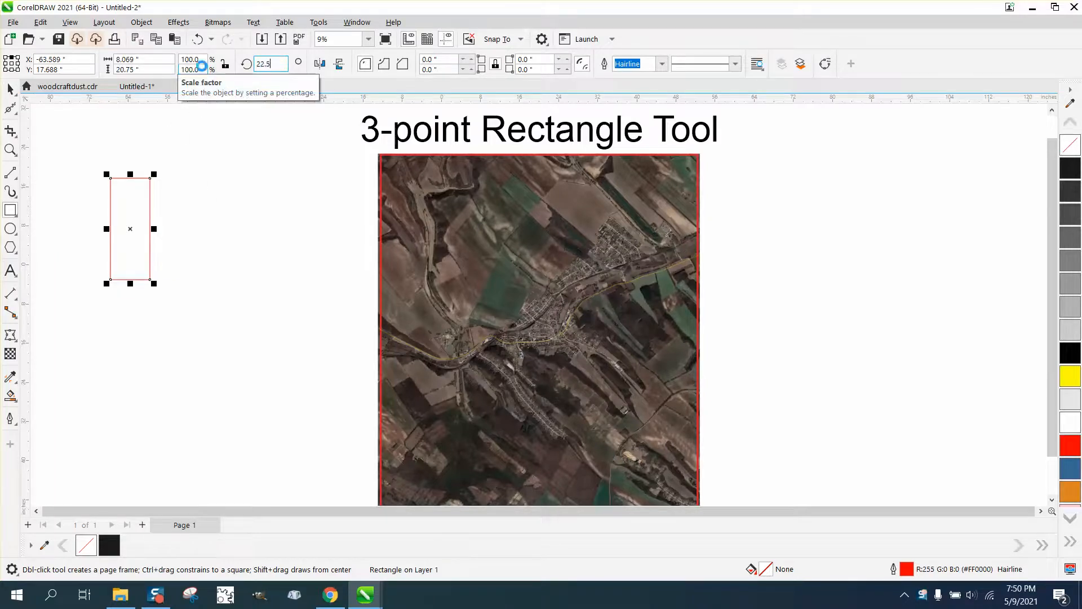
pyautogui.press('Return')
pyautogui.click(10, 88)
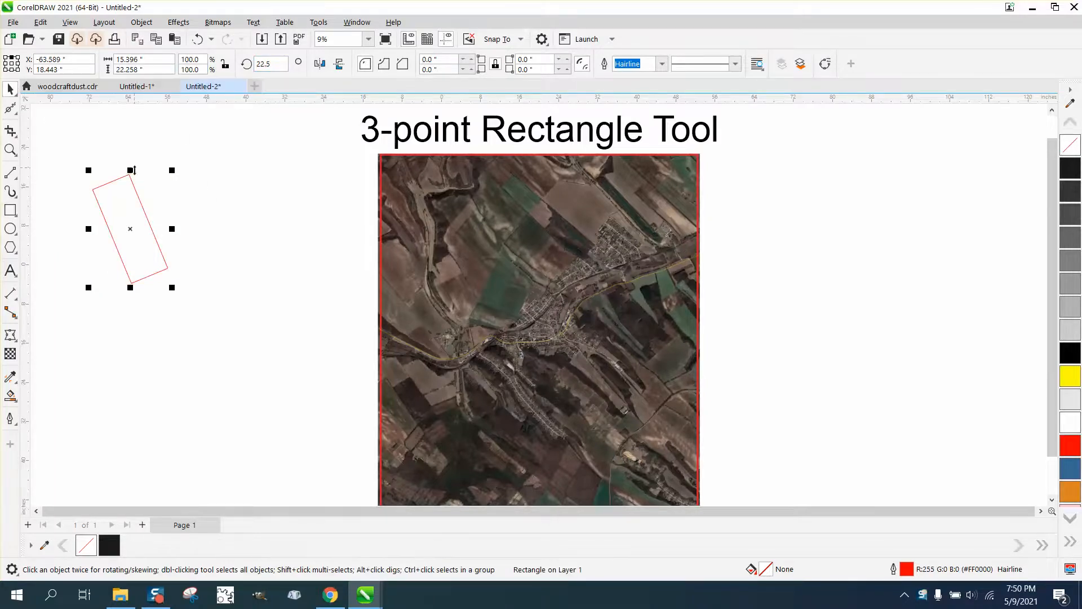
pyautogui.press('Delete')
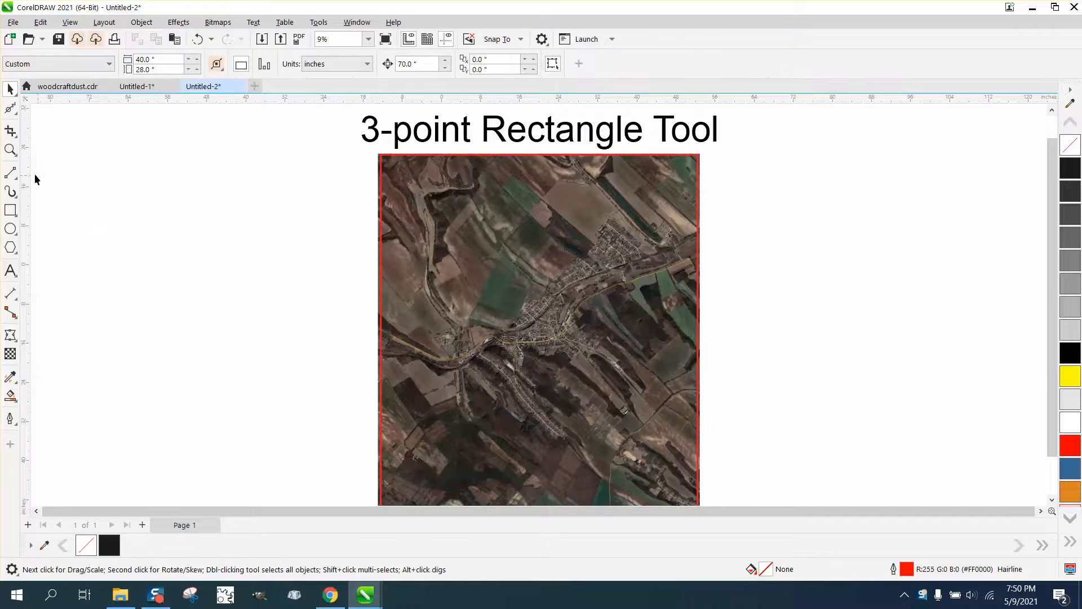
# Trace the straight western stretch of the yellow road with the first segment of a 3-Point Curve.
pyautogui.click(10, 150)
pyautogui.click(732, 382)
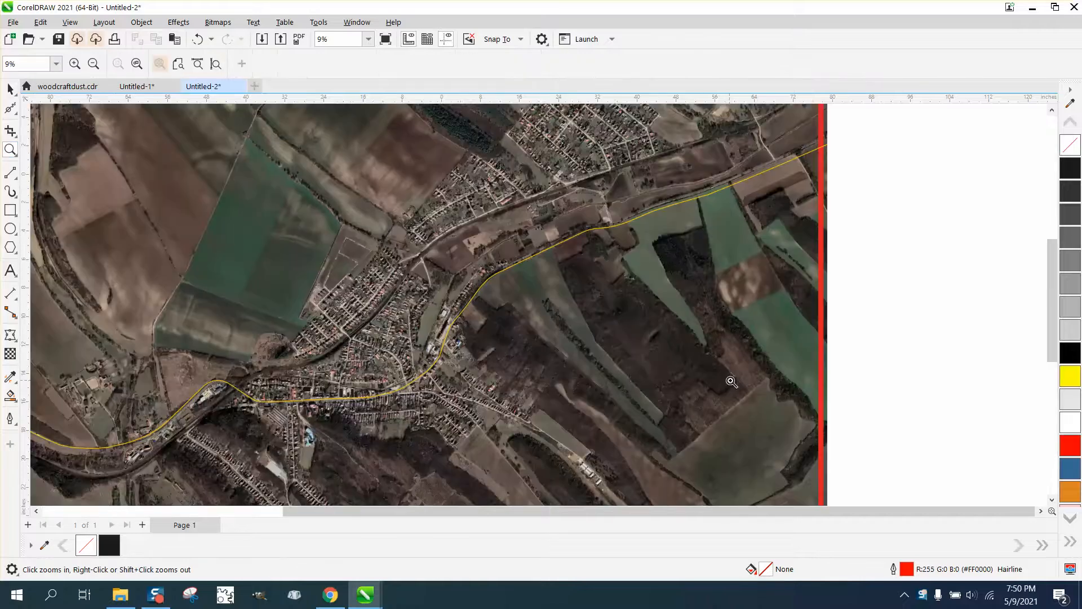
pyautogui.moveTo(287, 234); pyautogui.dragTo(677, 478)
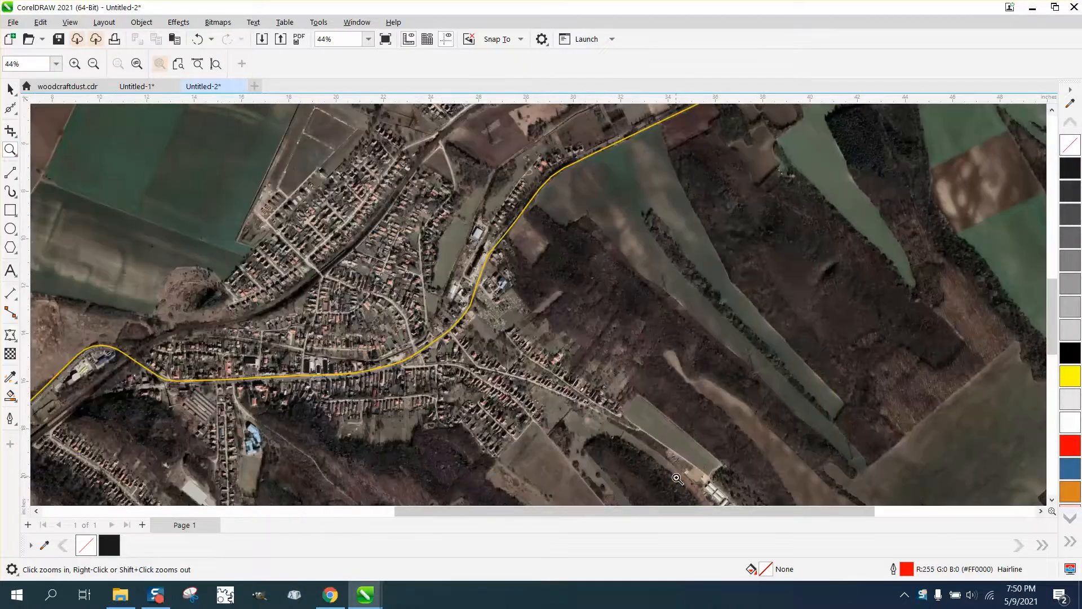
pyautogui.scroll(-3, 619, 405)
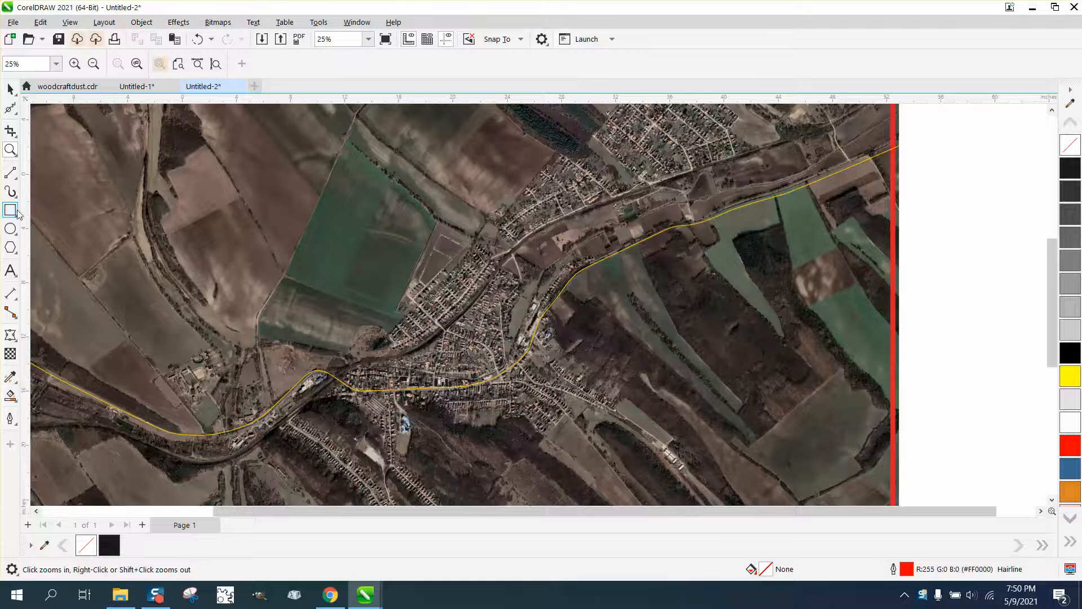
pyautogui.click(15, 176)
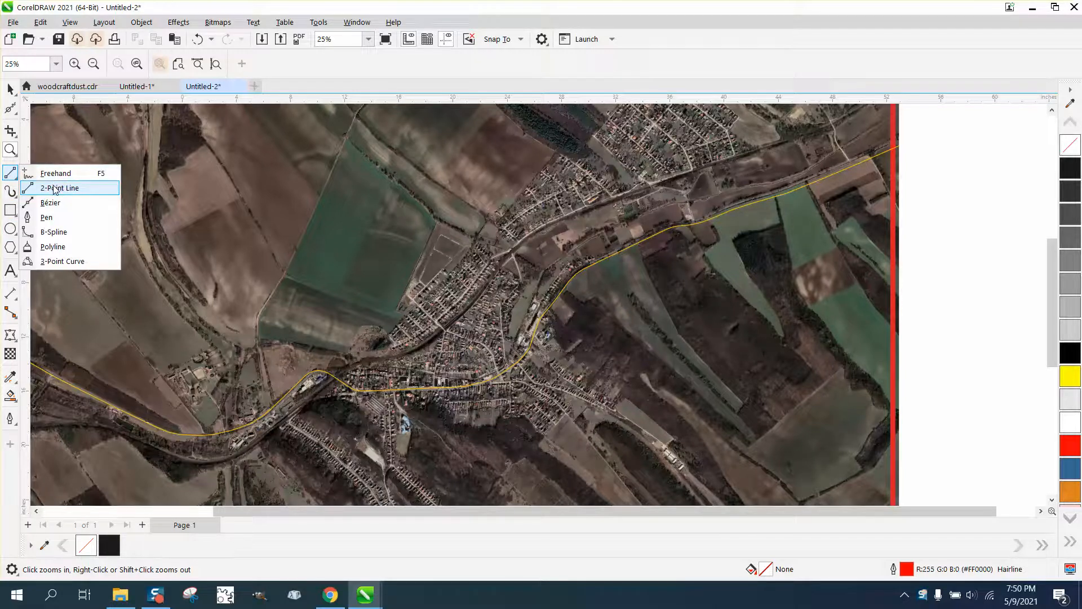
pyautogui.click(60, 261)
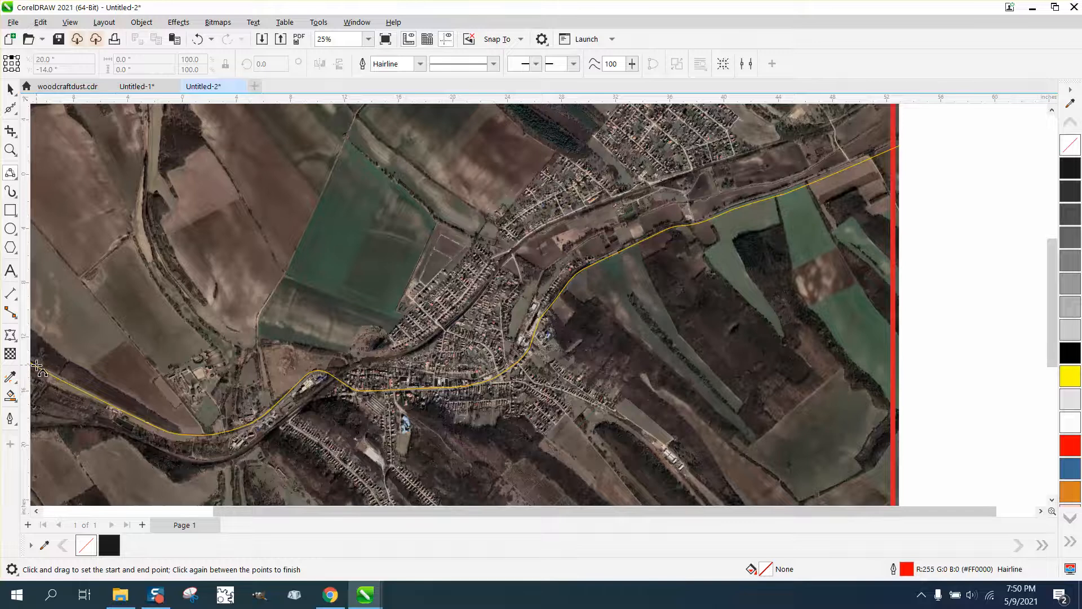
pyautogui.moveTo(36, 365); pyautogui.dragTo(308, 375)
pyautogui.click(112, 404)
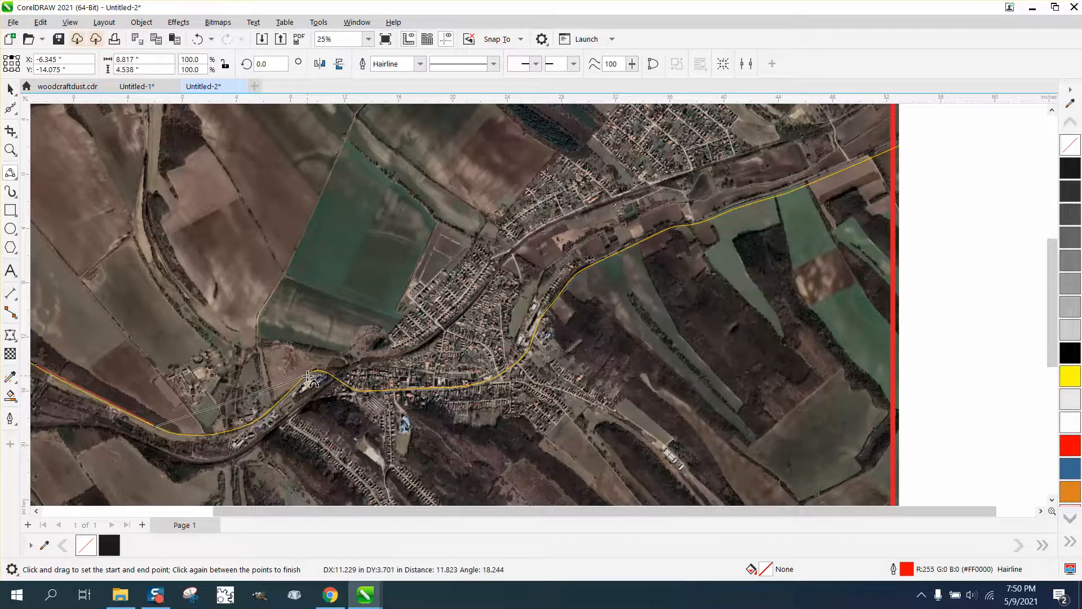
# Continue the 3-point curve along the yellow road, around the bend by the buildings and through the town.
pyautogui.click(236, 429)
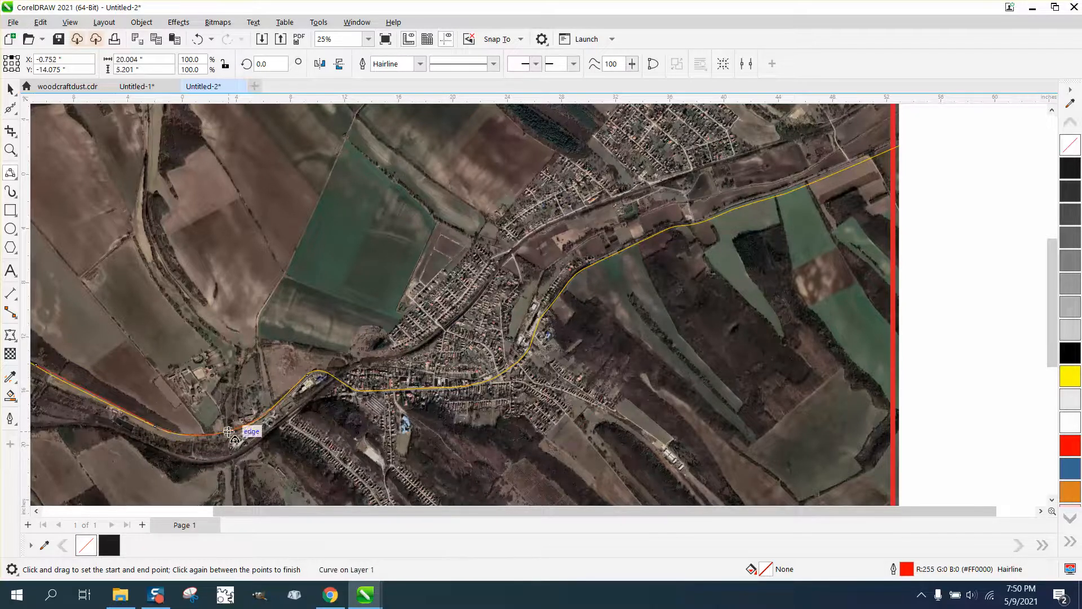
pyautogui.moveTo(309, 375); pyautogui.dragTo(529, 350)
pyautogui.click(320, 371)
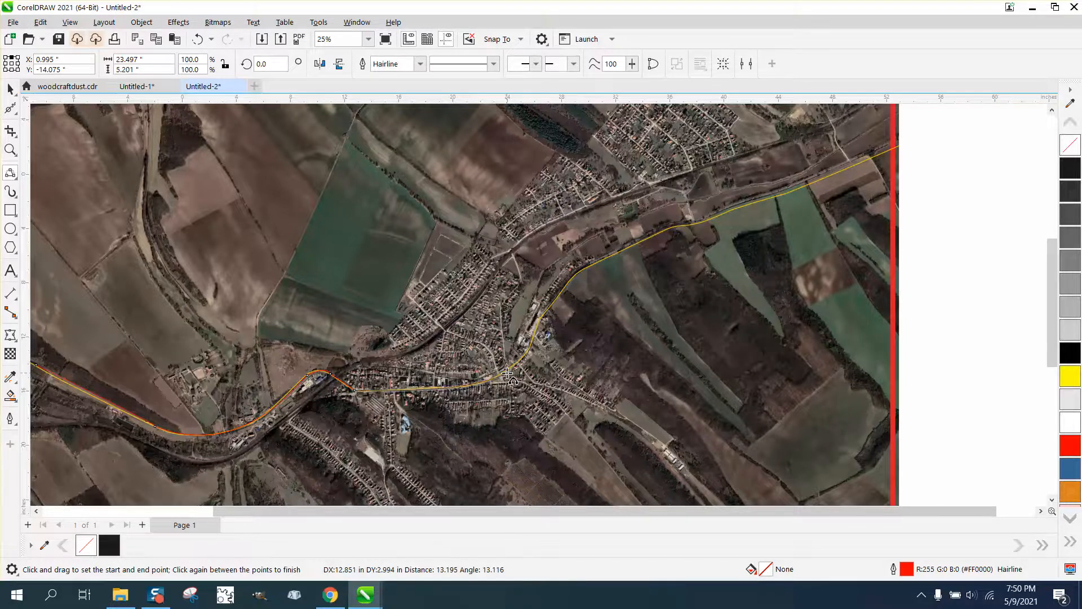
pyautogui.click(528, 371)
# Move the map image 70 inches to the right, off the traced curve.
pyautogui.click(10, 149)
pyautogui.rightClick(389, 358)
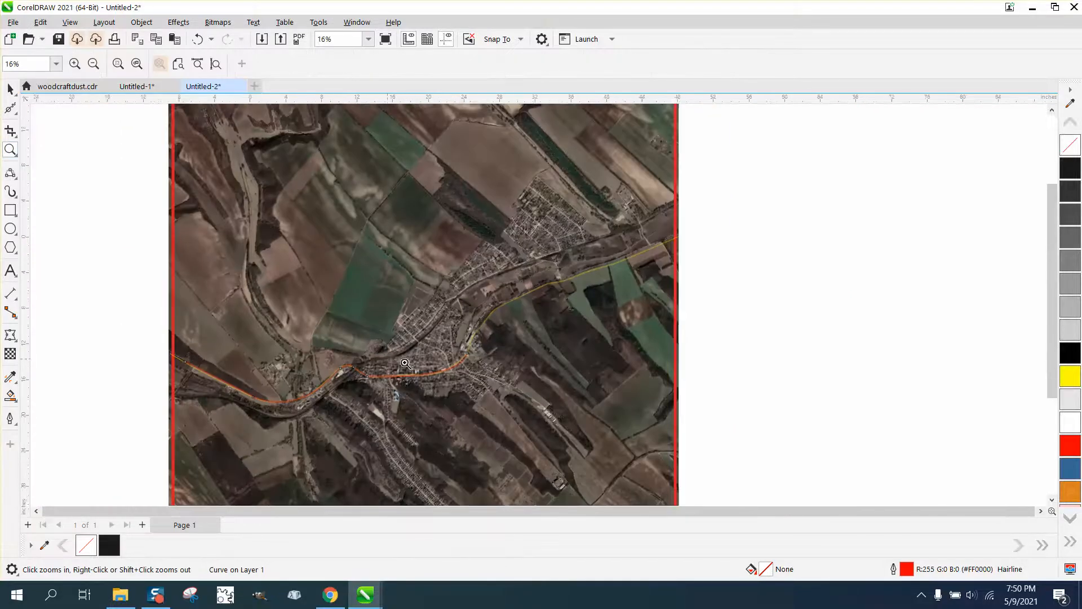
pyautogui.click(10, 90)
pyautogui.click(397, 208)
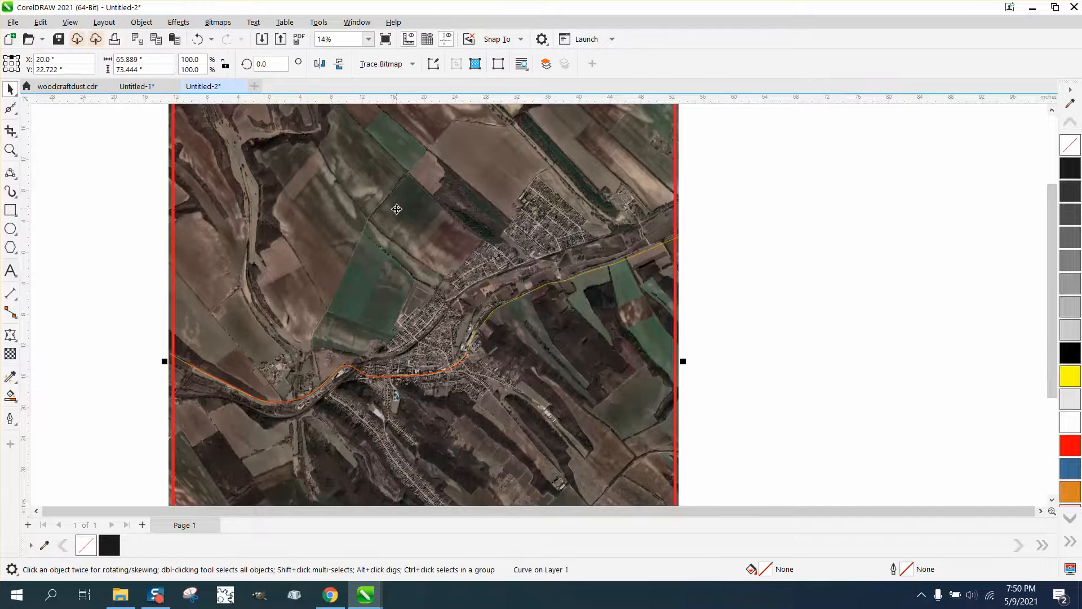
pyautogui.hotkey('shift', 'Right')
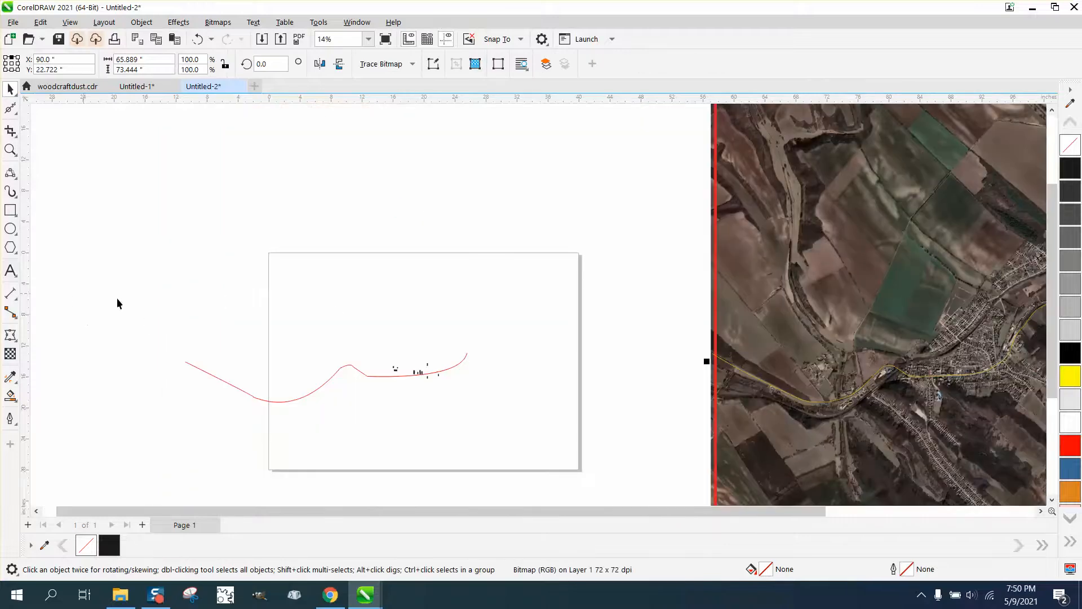
# Give the traced road curve a black outline with a width of 16 pt.
pyautogui.moveTo(573, 468); pyautogui.dragTo(573, 468)
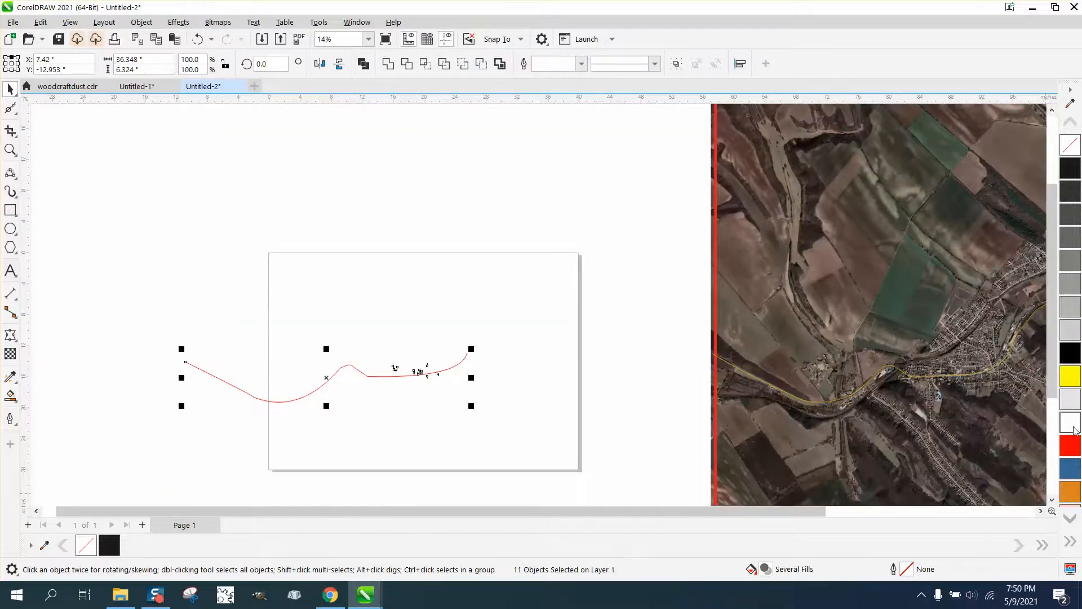
pyautogui.click(350, 368)
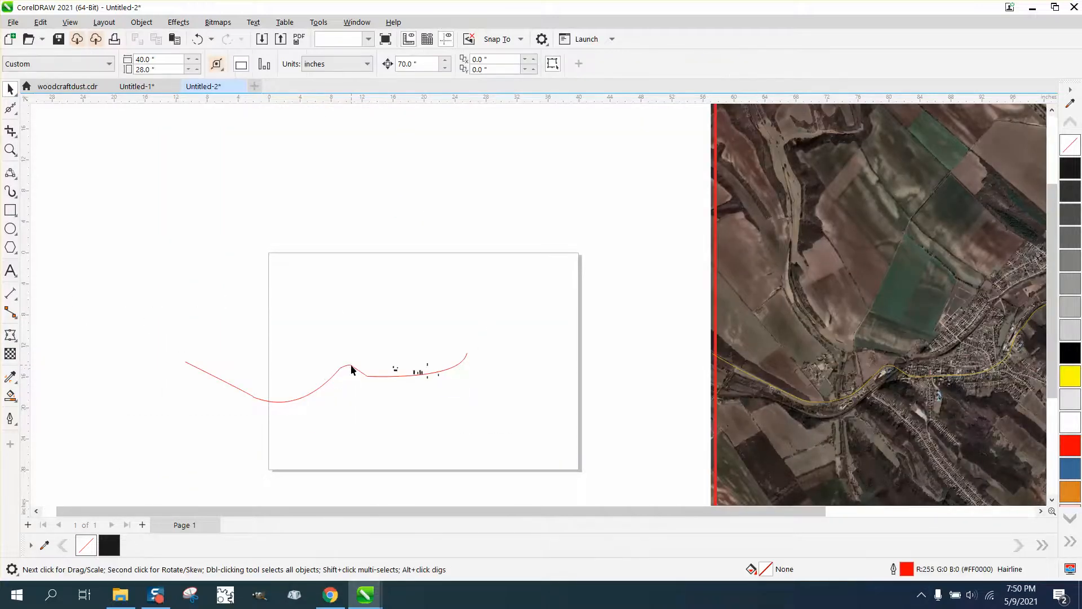
pyautogui.rightClick(1069, 353)
pyautogui.doubleClick(909, 566)
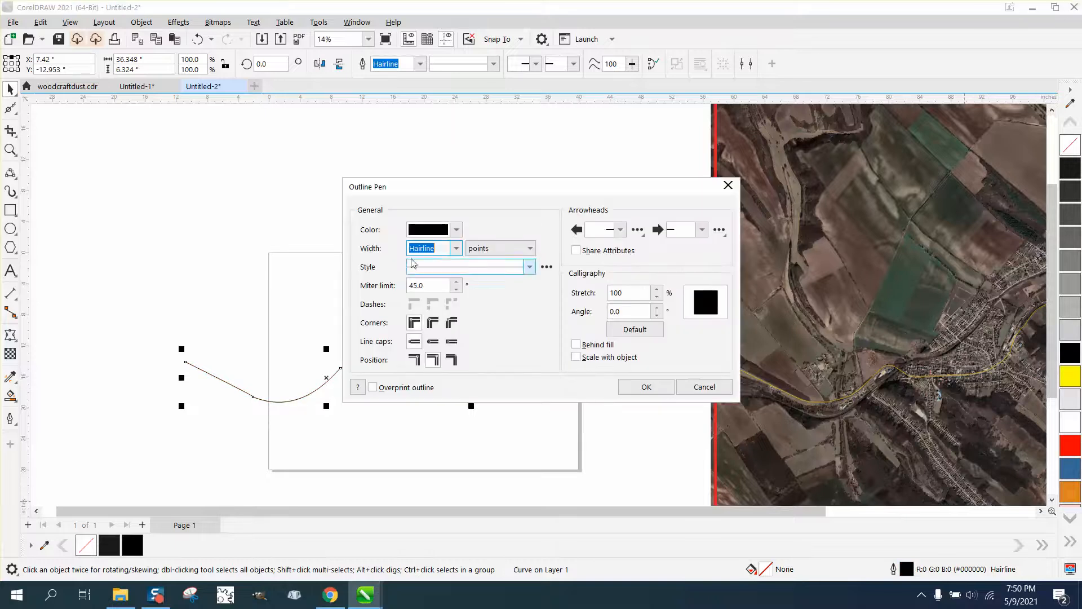
pyautogui.click(456, 248)
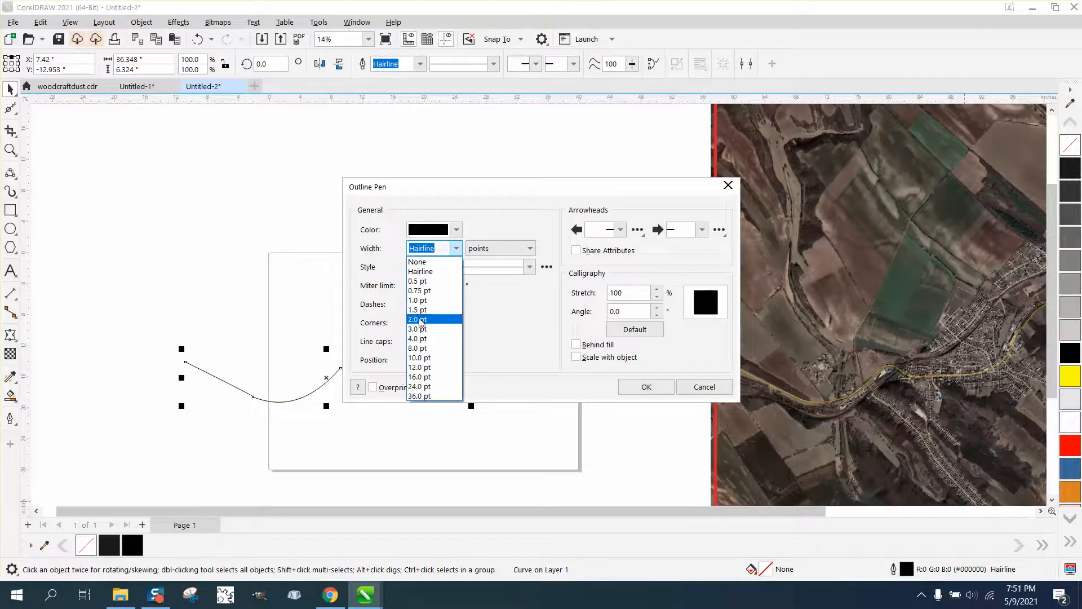
pyautogui.click(420, 319)
pyautogui.click(456, 248)
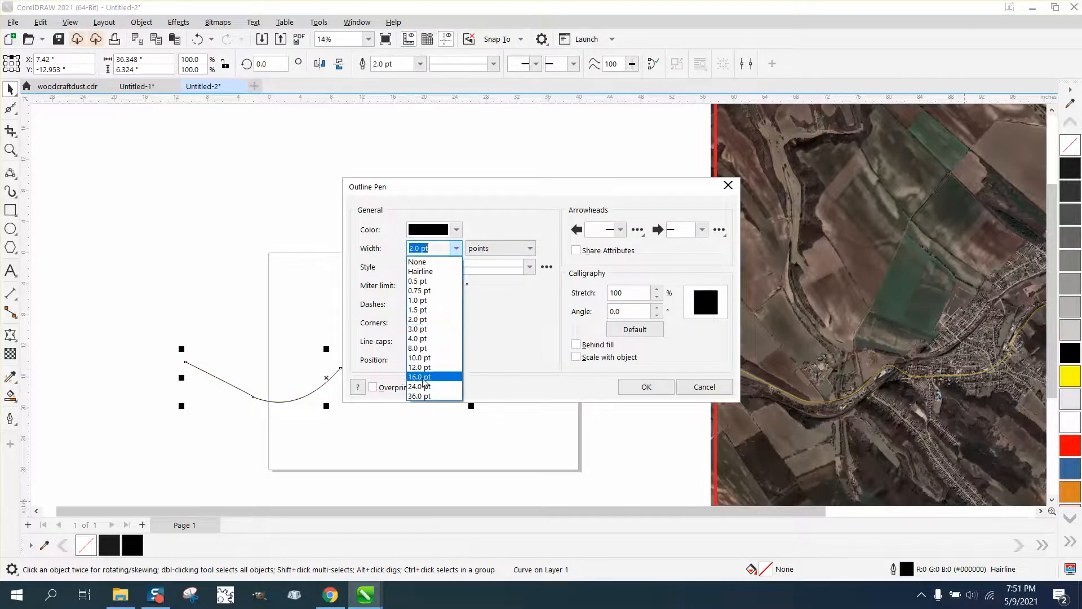
pyautogui.click(424, 382)
pyautogui.click(645, 387)
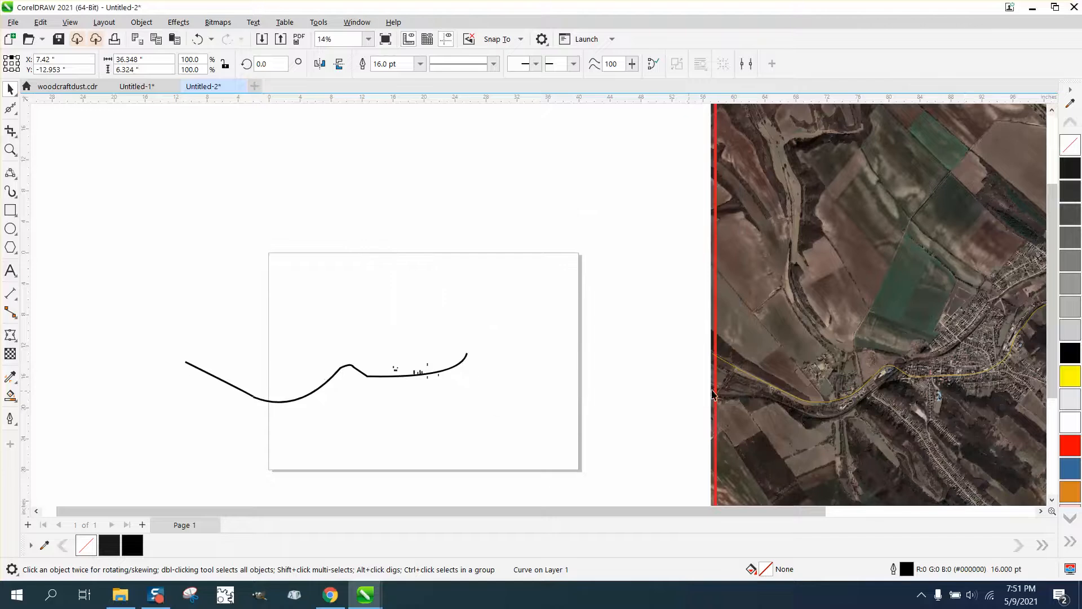
# Move the map image 70 inches back to the left so it lies beneath the traced curve.
pyautogui.click(466, 354)
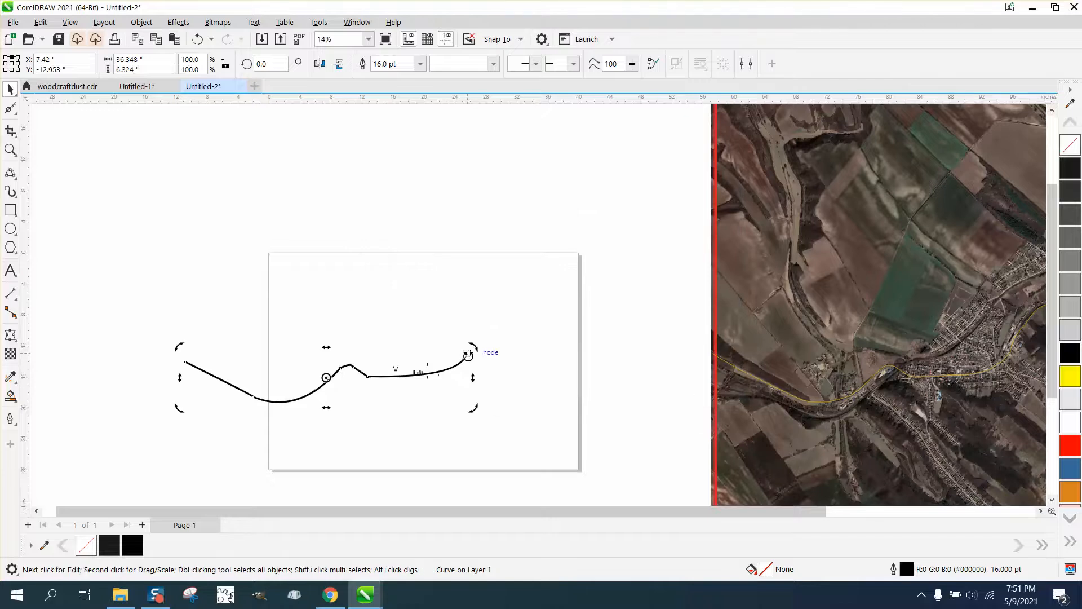
pyautogui.click(887, 402)
pyautogui.press('p')
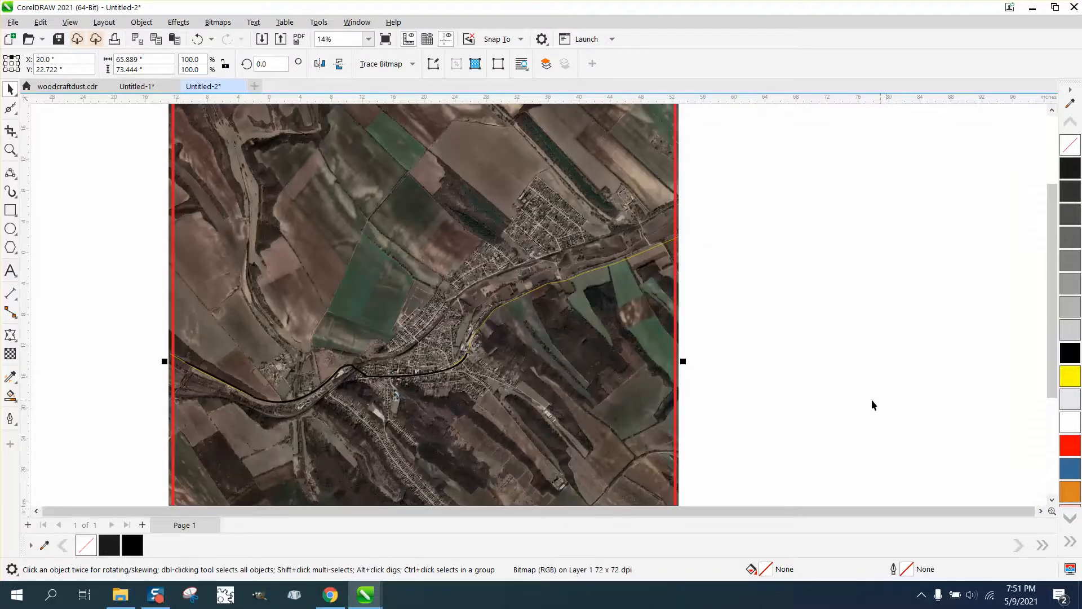
# Reshape the curve segment just west of the bend by the buildings with the Shape tool to follow the yellow road.
pyautogui.click(9, 150)
pyautogui.moveTo(330, 330); pyautogui.dragTo(396, 408)
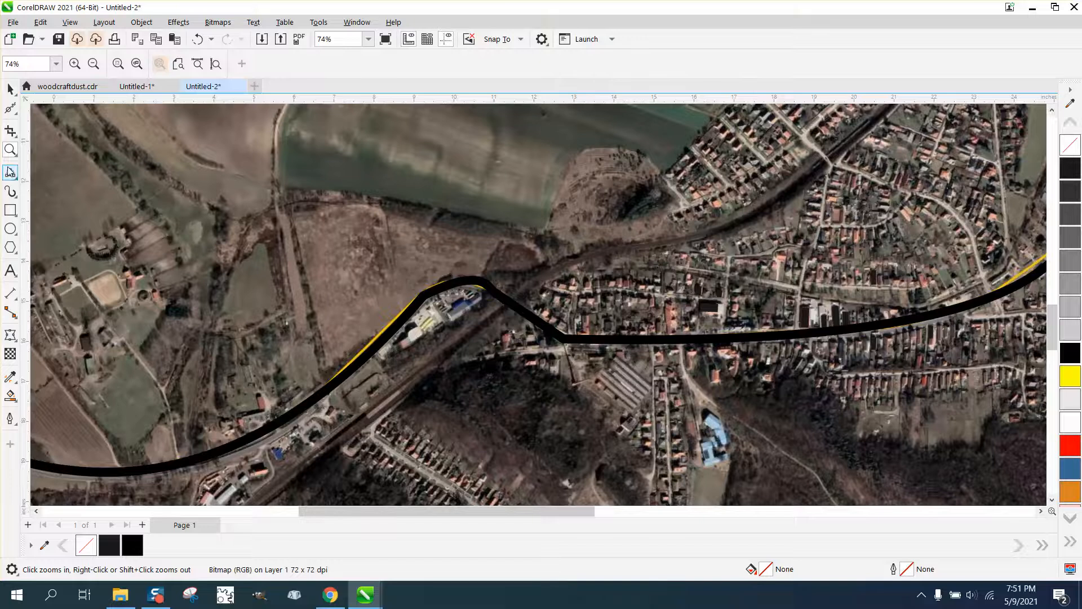
pyautogui.moveTo(373, 259); pyautogui.dragTo(518, 362)
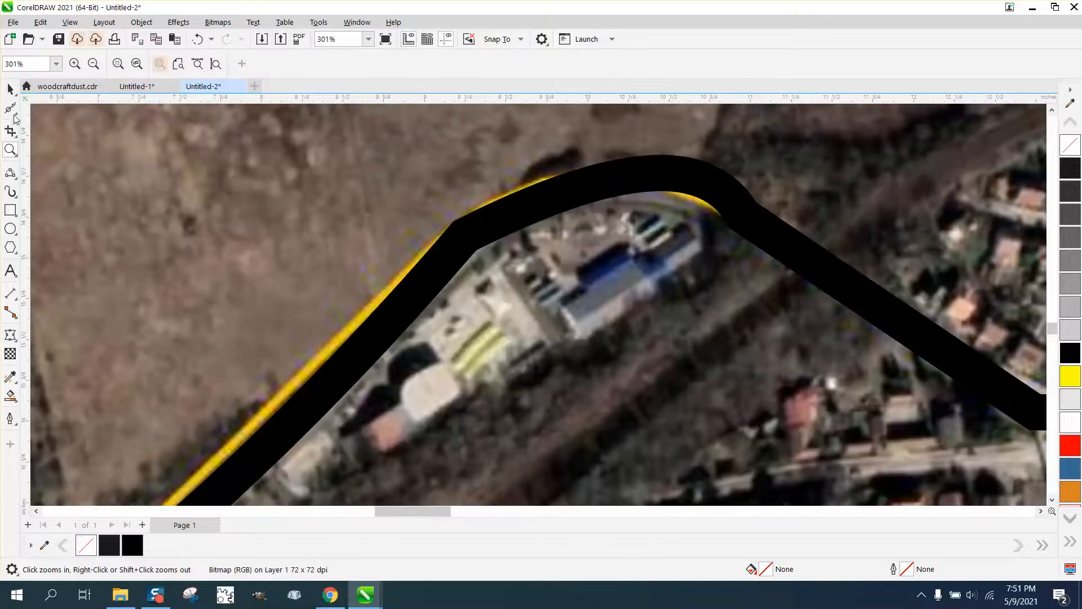
pyautogui.click(11, 109)
pyautogui.click(19, 115)
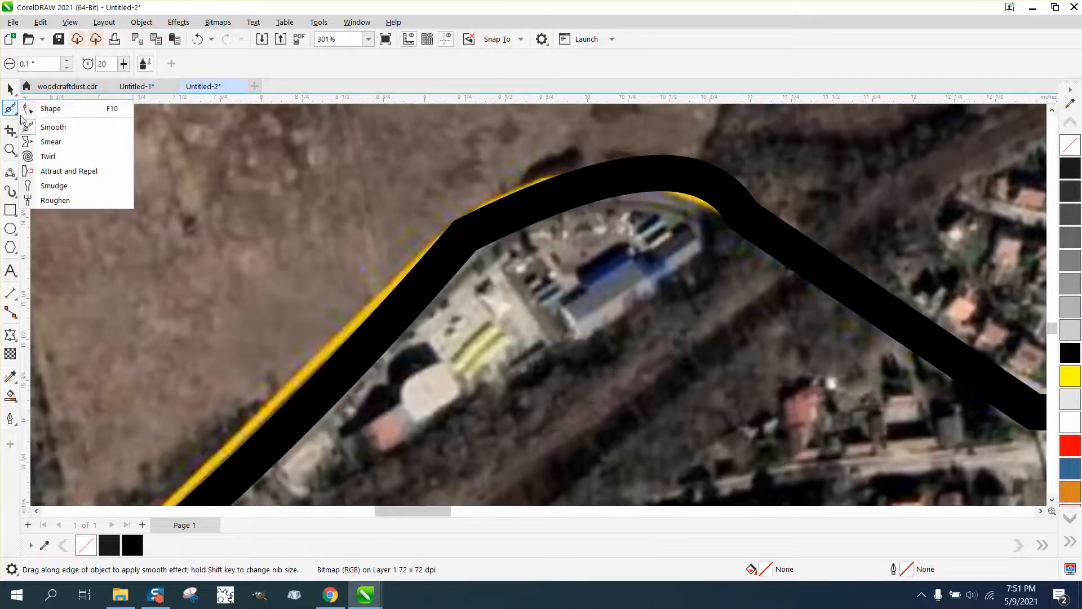
pyautogui.click(49, 108)
pyautogui.click(463, 244)
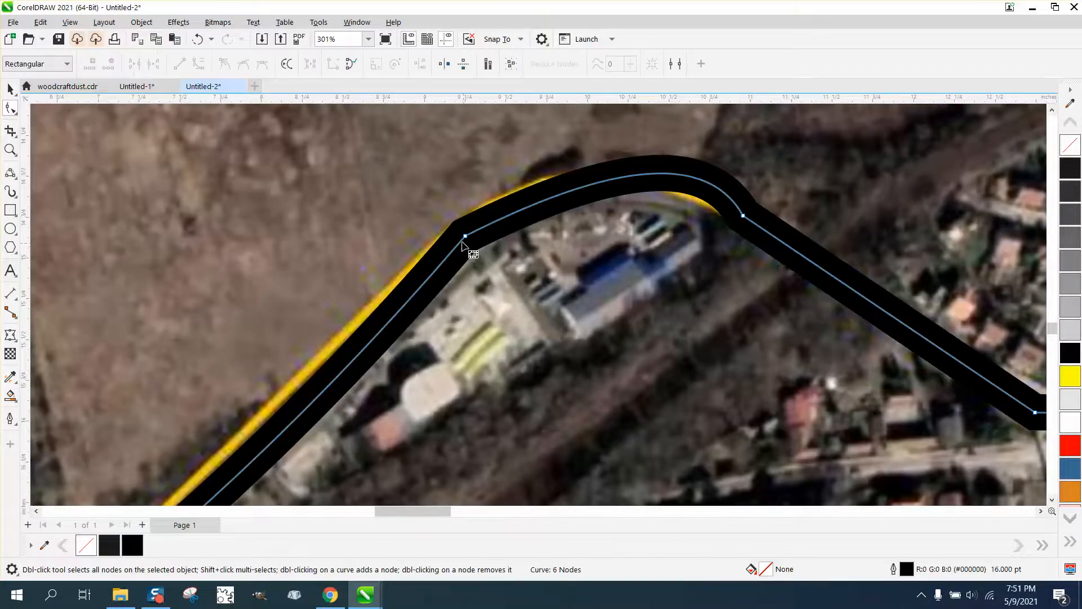
pyautogui.click(464, 238)
pyautogui.scroll(-5, 462, 258)
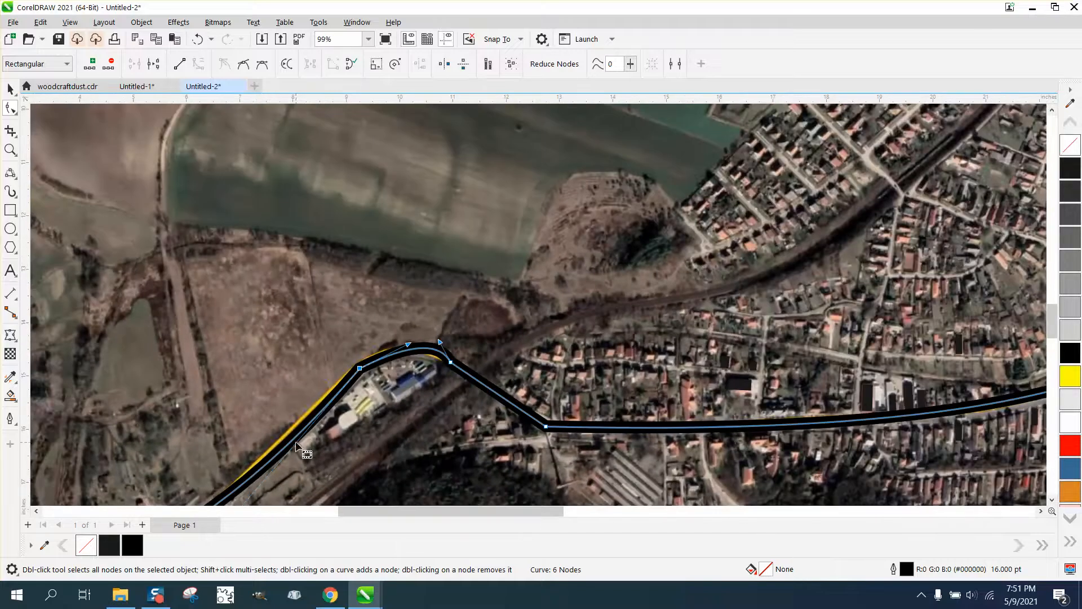
pyautogui.click(296, 445)
pyautogui.scroll(-3, 353, 476)
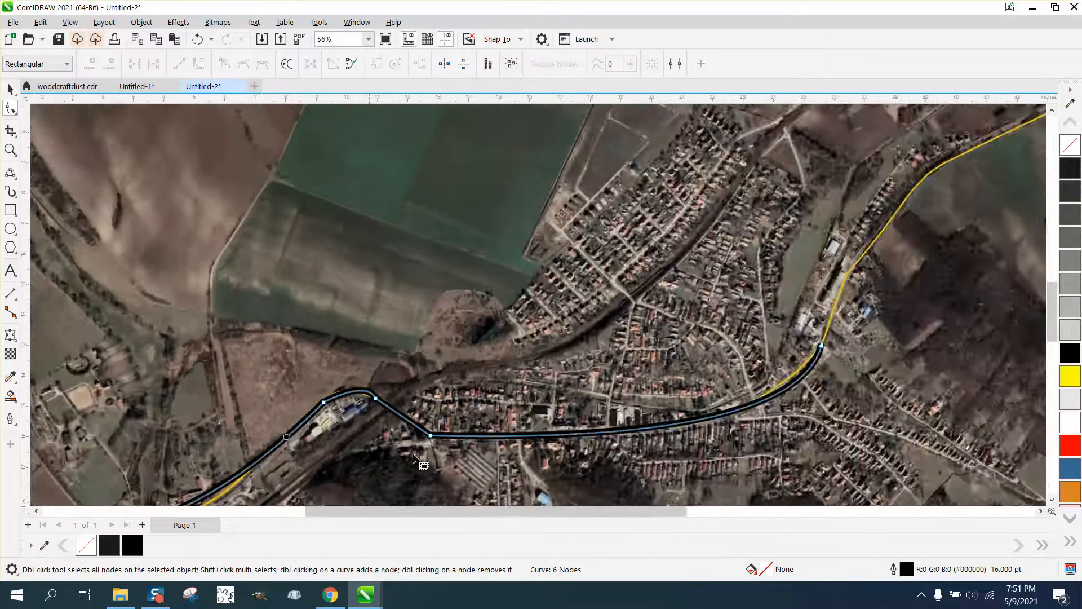
pyautogui.scroll(-1, 413, 454)
pyautogui.click(10, 149)
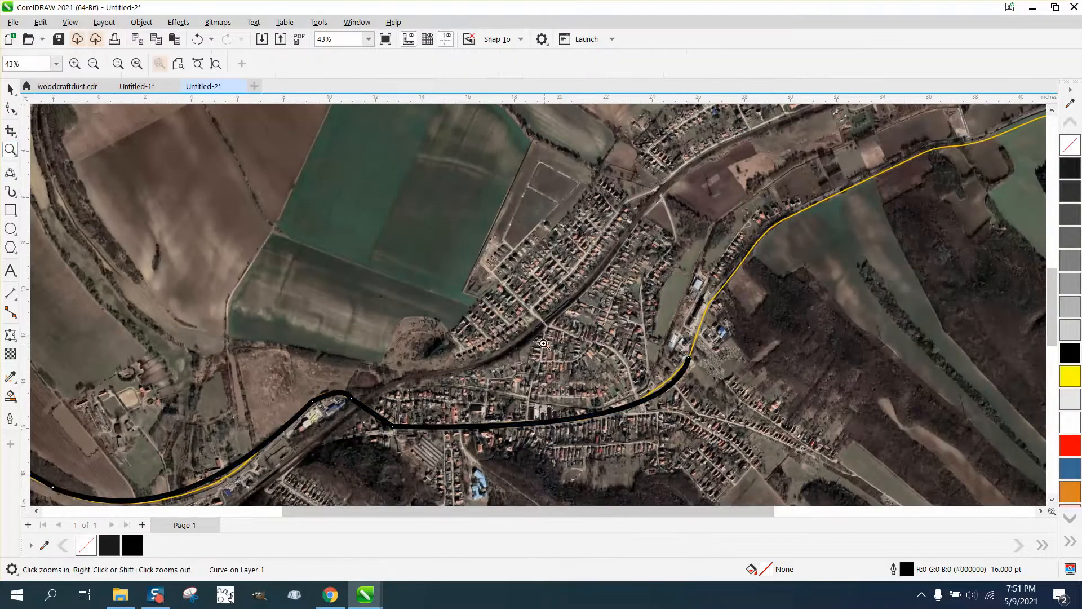
# Draw a 3-point rectangle about 0.17 by 0.38 in over the red-roofed house just west of the filled rectangle north of the road.
pyautogui.moveTo(500, 346); pyautogui.dragTo(648, 460)
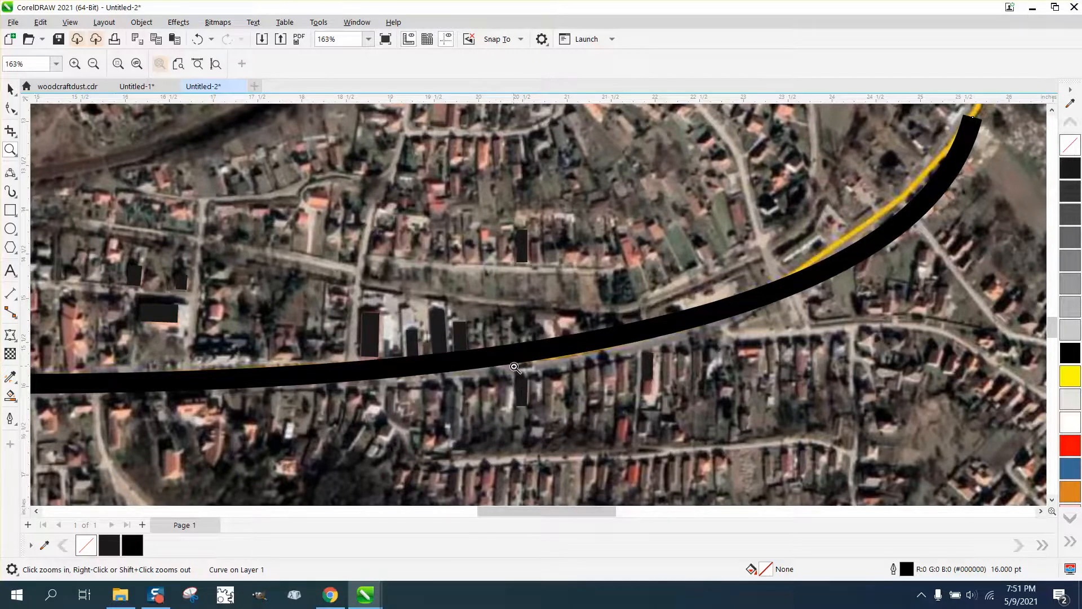
pyautogui.moveTo(499, 334); pyautogui.dragTo(730, 461)
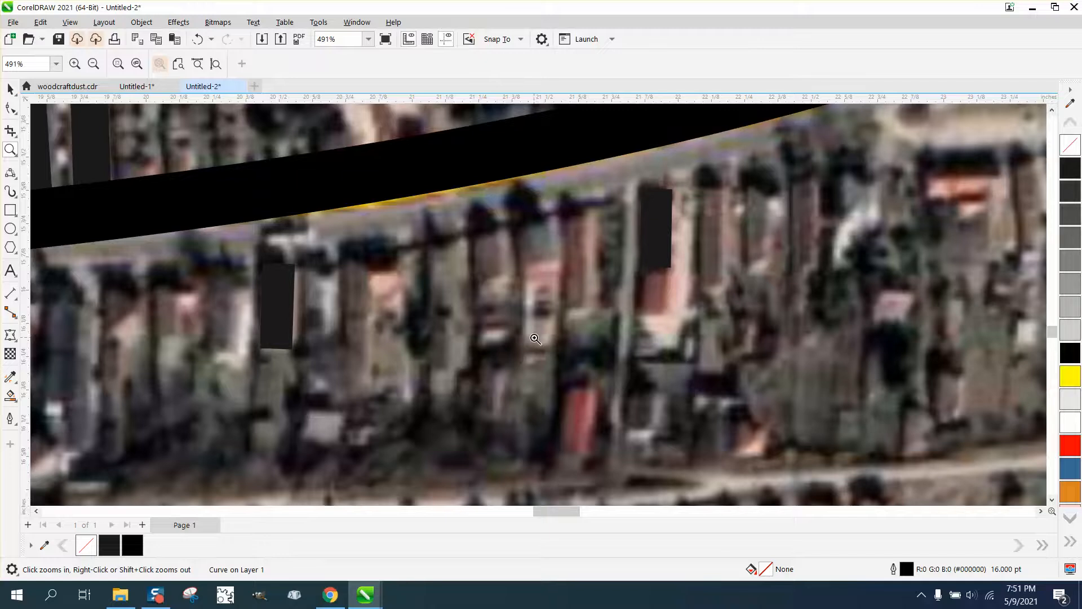
pyautogui.scroll(-5, 737, 276)
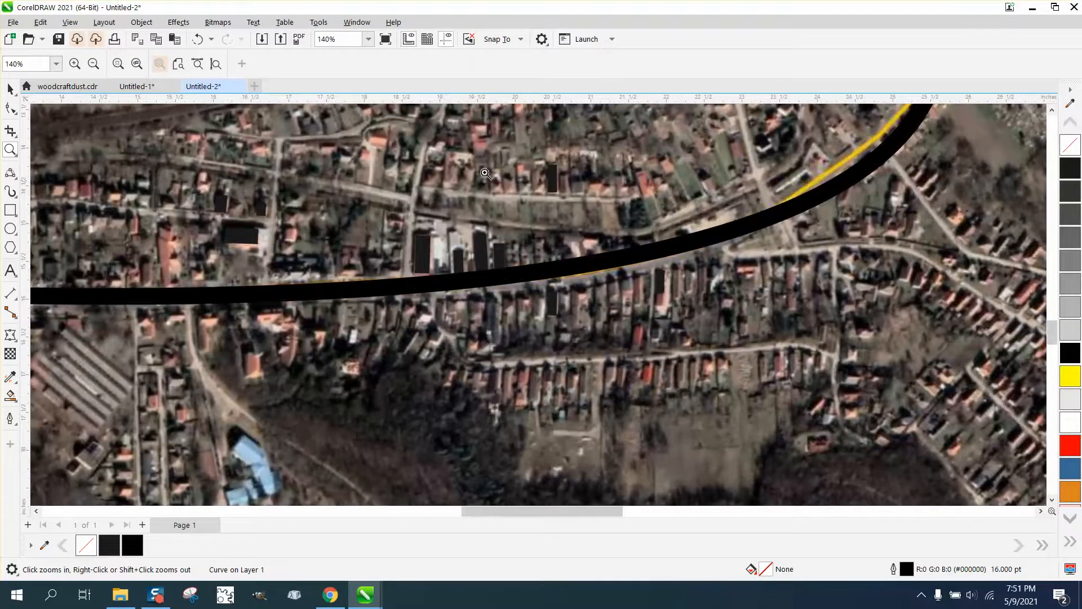
pyautogui.moveTo(465, 151); pyautogui.dragTo(642, 222)
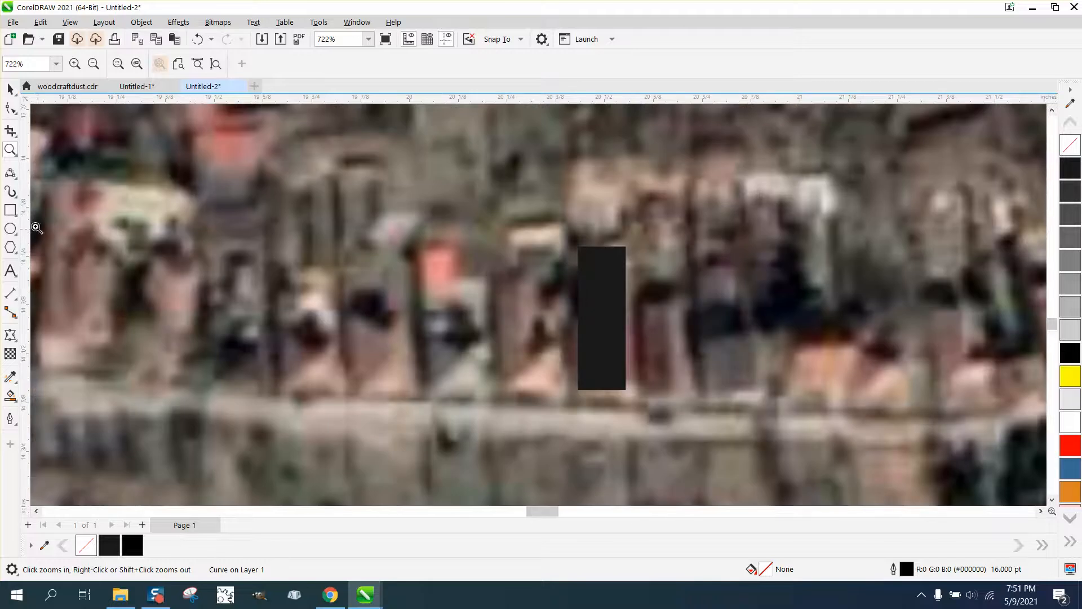
pyautogui.click(17, 220)
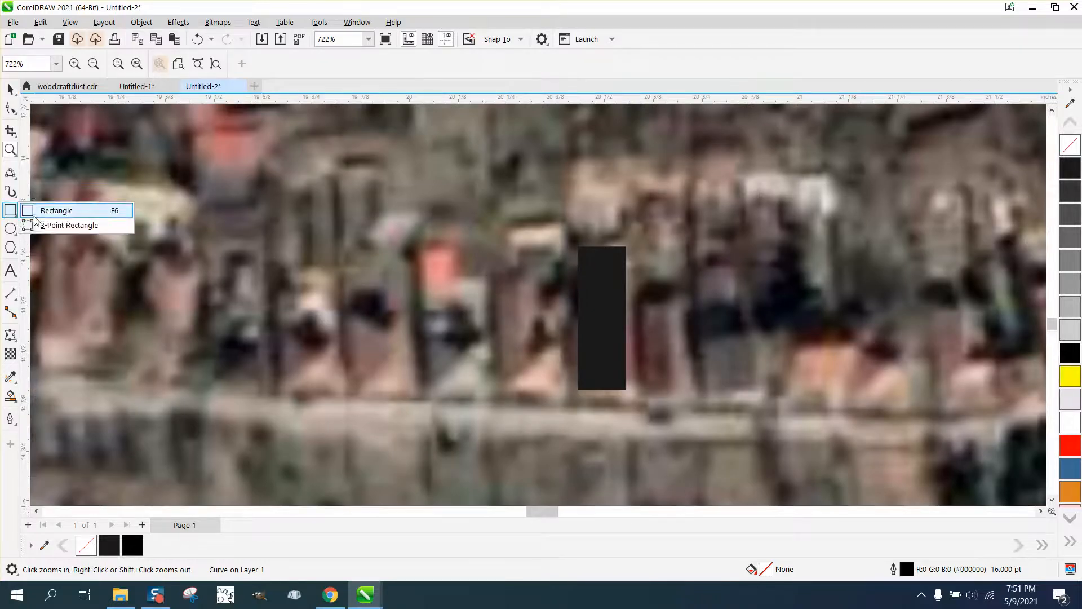
pyautogui.click(48, 226)
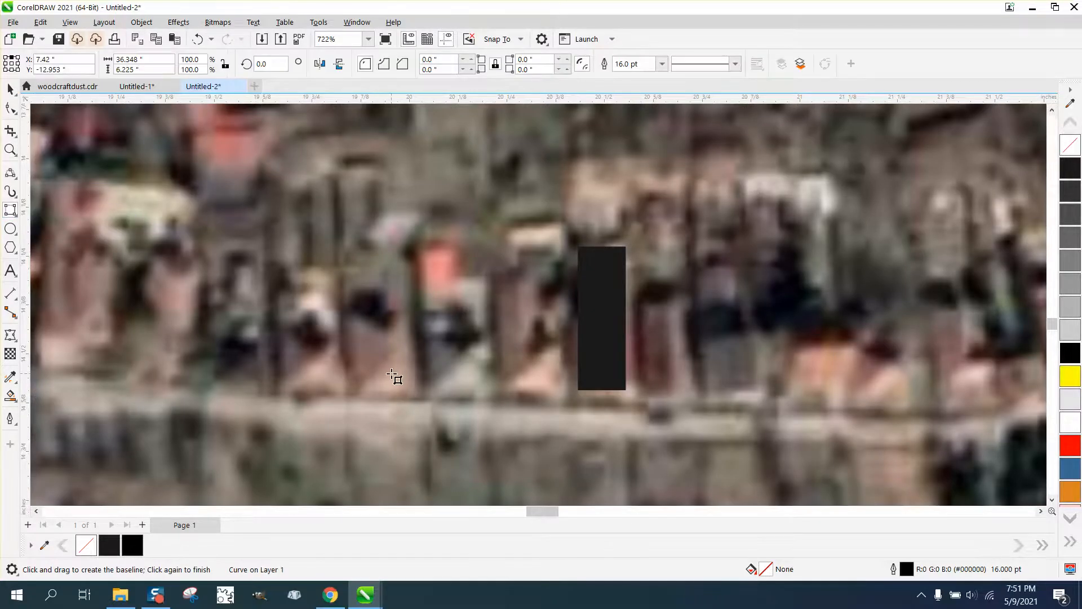
pyautogui.moveTo(421, 251); pyautogui.dragTo(427, 392)
pyautogui.click(488, 394)
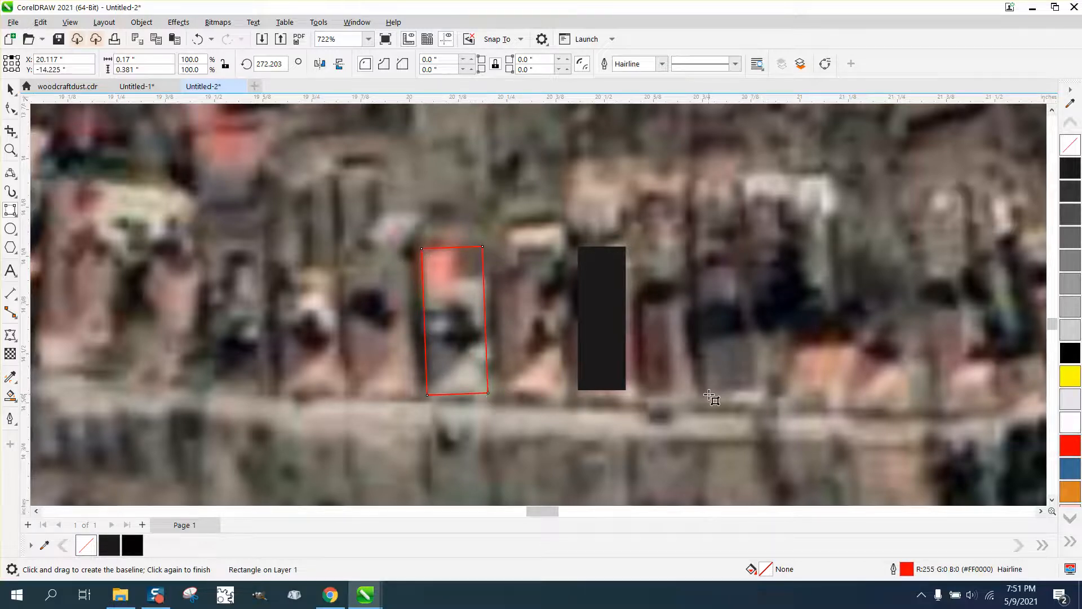
# Draw two 3-point rectangles over the houses east of the filled rectangle, about 0.11 by 0.23 in and 0.15 by 0.33 in.
pyautogui.moveTo(679, 304); pyautogui.dragTo(679, 395)
pyautogui.click(641, 398)
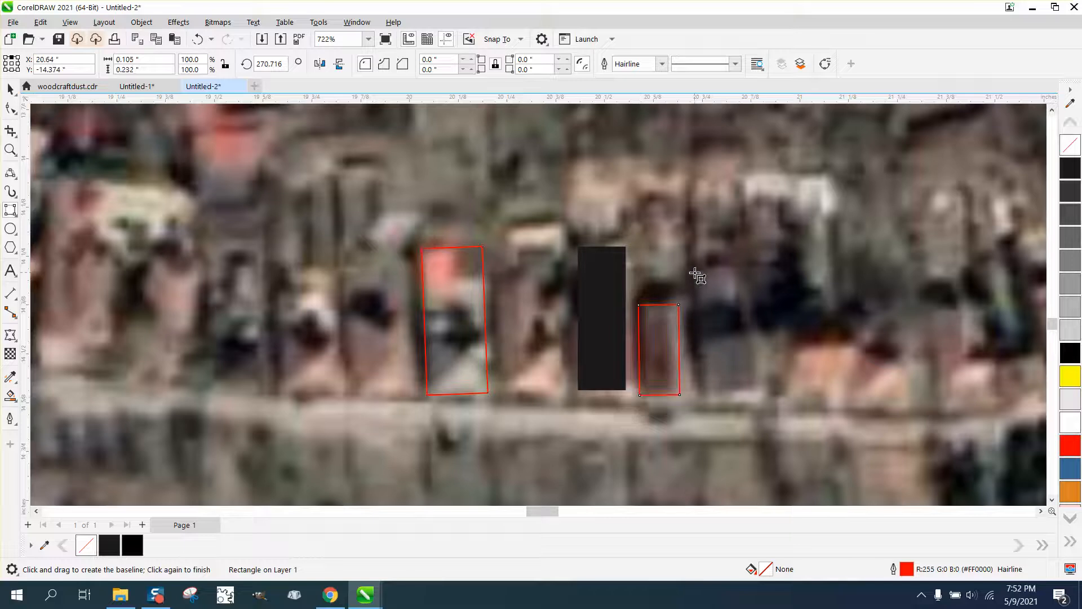
pyautogui.moveTo(695, 273); pyautogui.dragTo(702, 398)
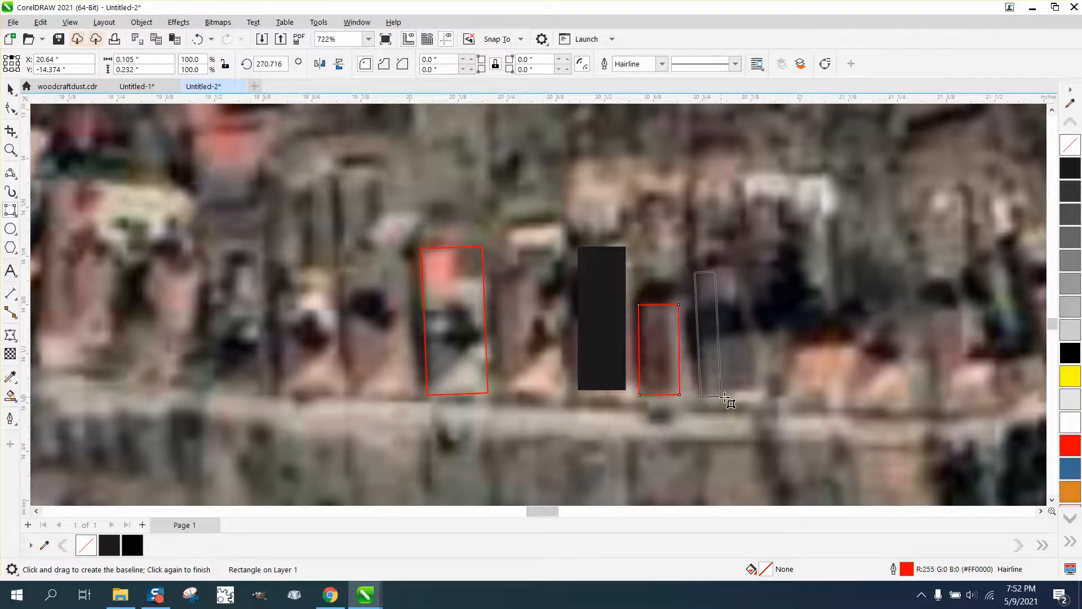
pyautogui.click(754, 395)
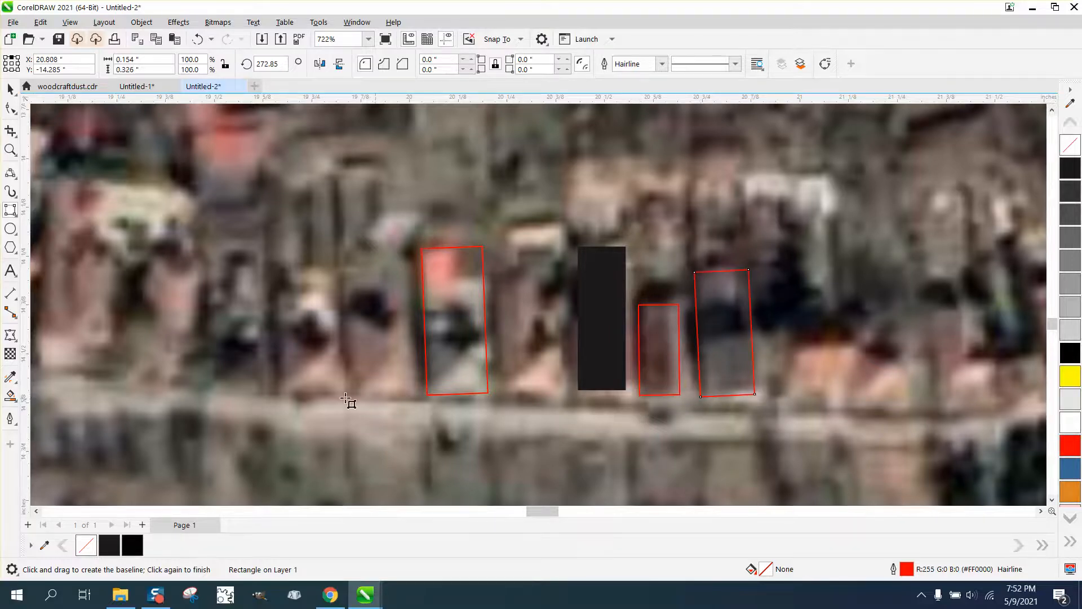
# Trace the angled dark-roofed house beside the curving side street, northwest of the black curve's end, with a 3-point rectangle.
pyautogui.scroll(-2, 345, 360)
pyautogui.scroll(-3, 345, 361)
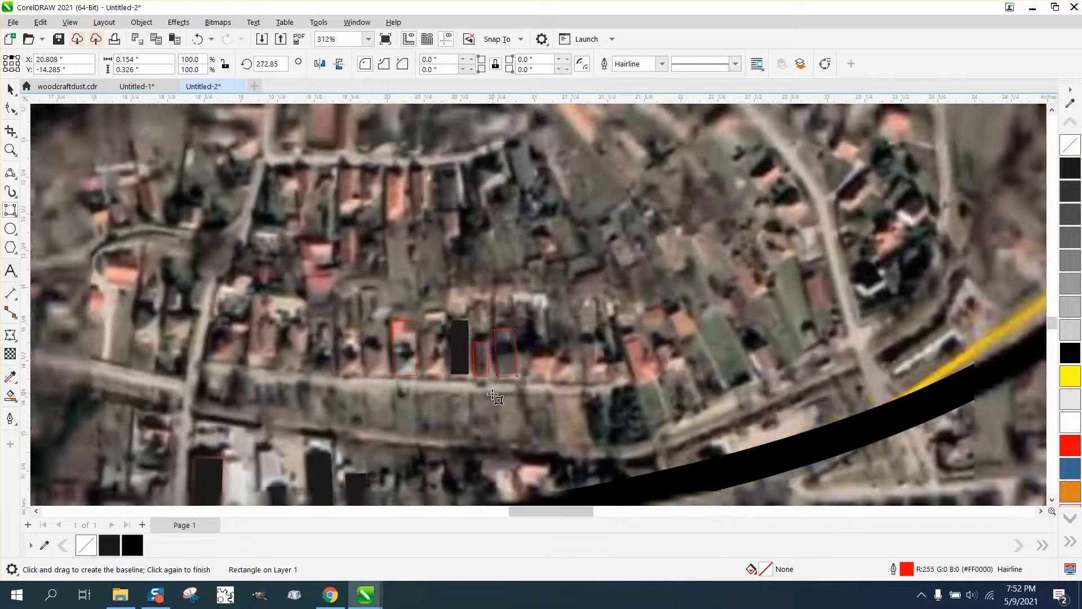
pyautogui.click(8, 150)
pyautogui.moveTo(775, 142); pyautogui.dragTo(889, 256)
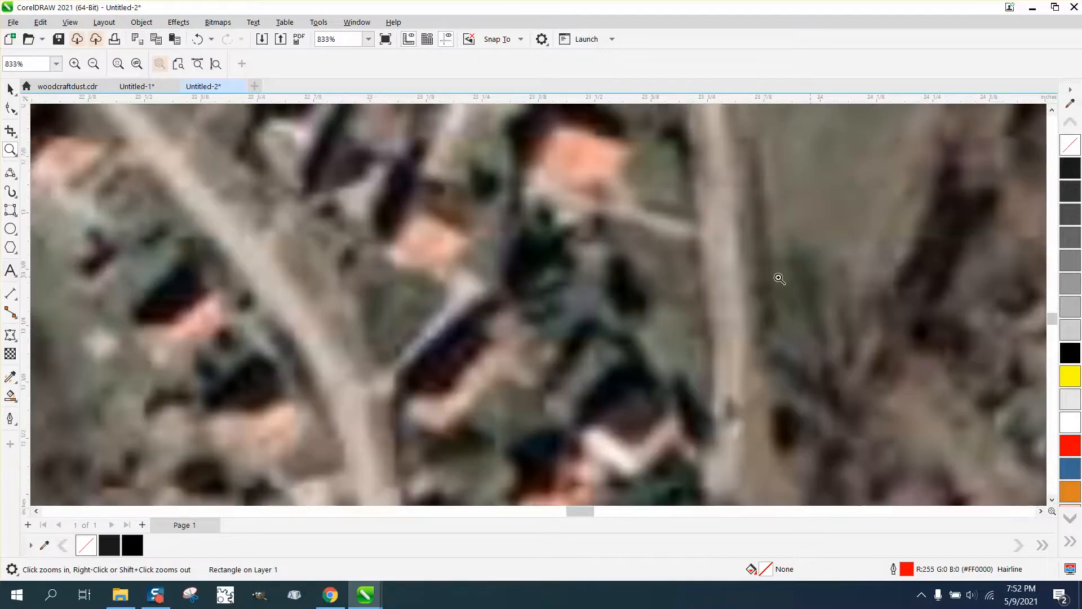
pyautogui.scroll(-3, 477, 295)
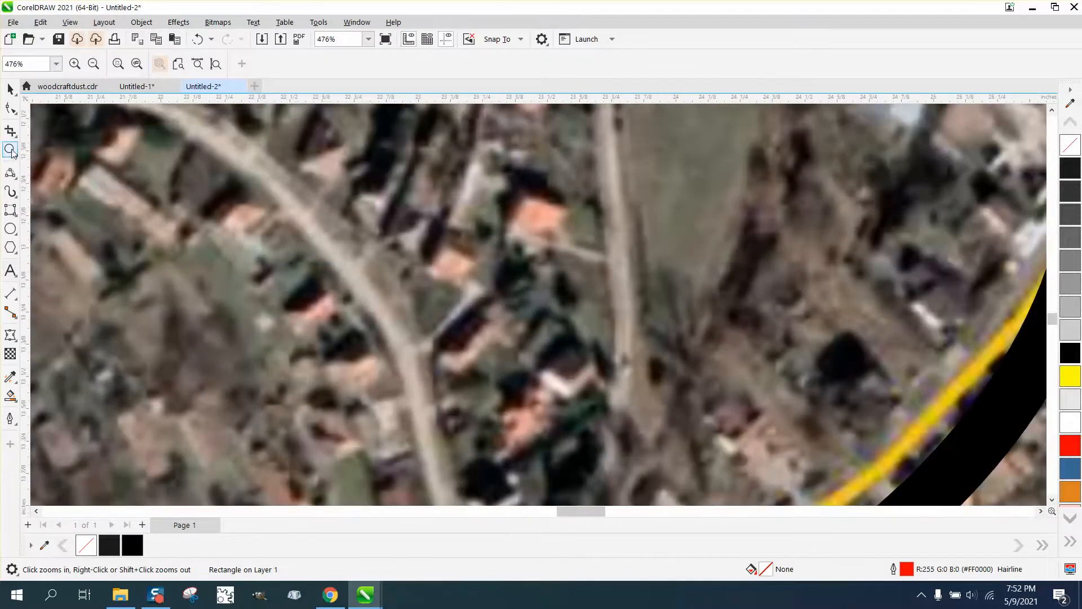
pyautogui.click(16, 216)
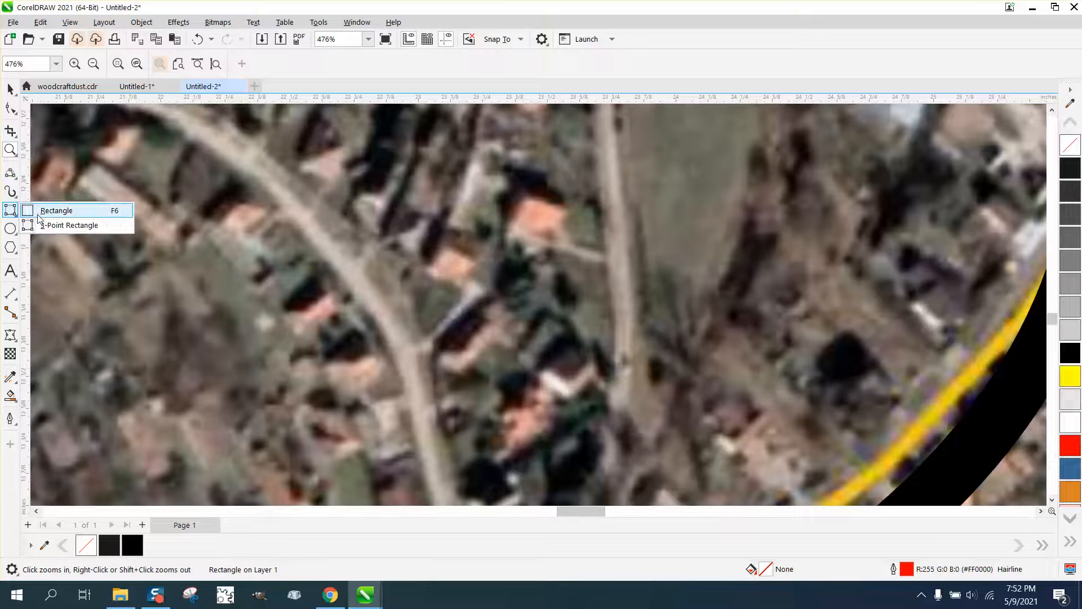
pyautogui.click(68, 224)
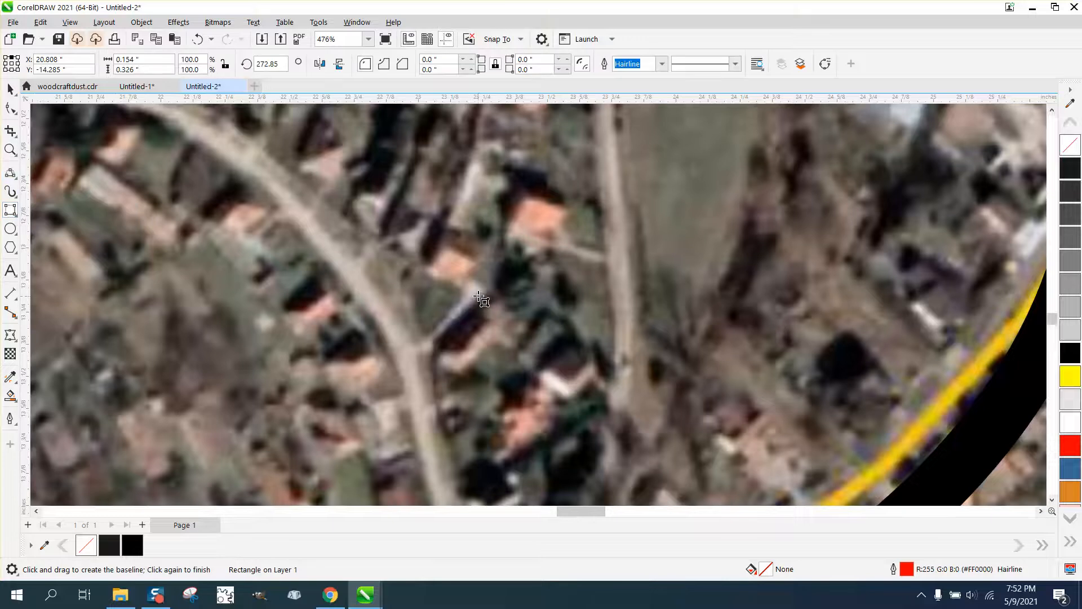
pyautogui.moveTo(479, 296); pyautogui.dragTo(434, 349)
pyautogui.click(488, 375)
# Draw 3-point rectangles over the white building west of the yellow road and the orange-roofed house north of the curving street.
pyautogui.scroll(-1, 555, 282)
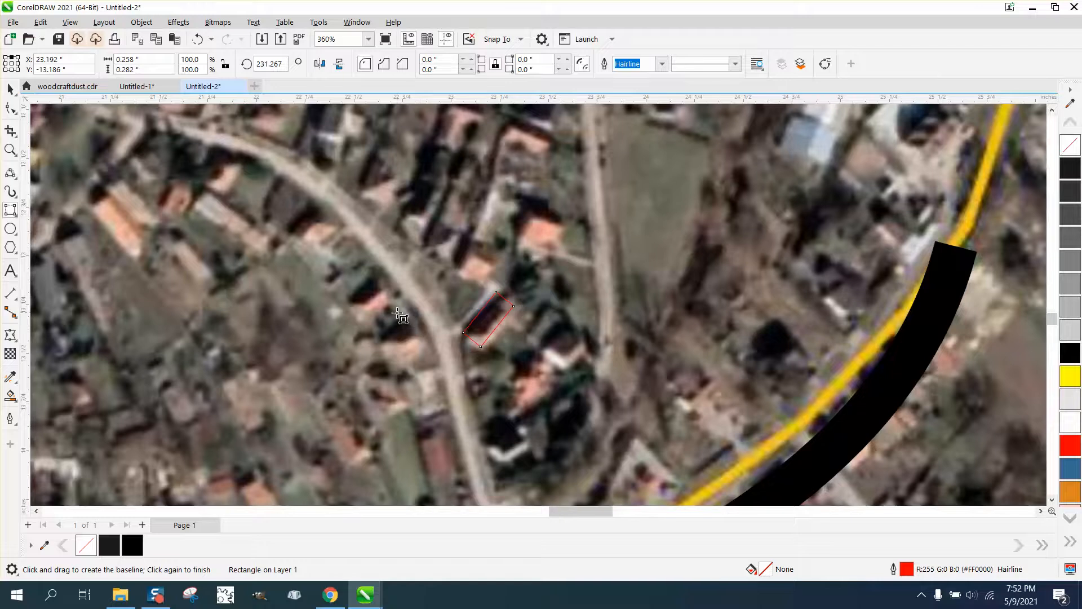
pyautogui.scroll(-2, 778, 392)
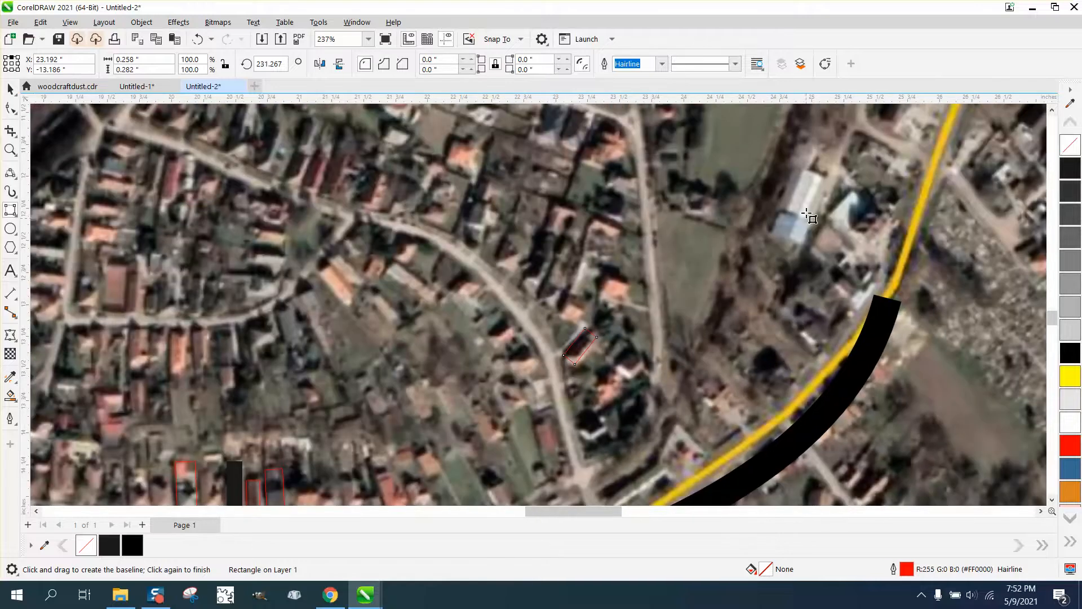
pyautogui.moveTo(824, 176); pyautogui.dragTo(804, 220)
pyautogui.click(785, 211)
pyautogui.moveTo(478, 148); pyautogui.dragTo(475, 167)
pyautogui.click(448, 164)
pyautogui.moveTo(76, 234); pyautogui.dragTo(130, 307)
pyautogui.press('Escape')
# Draw a 3-point rectangle about 0.16 by 0.31 in over the large red-roofed building at the northwest street corner.
pyautogui.click(11, 149)
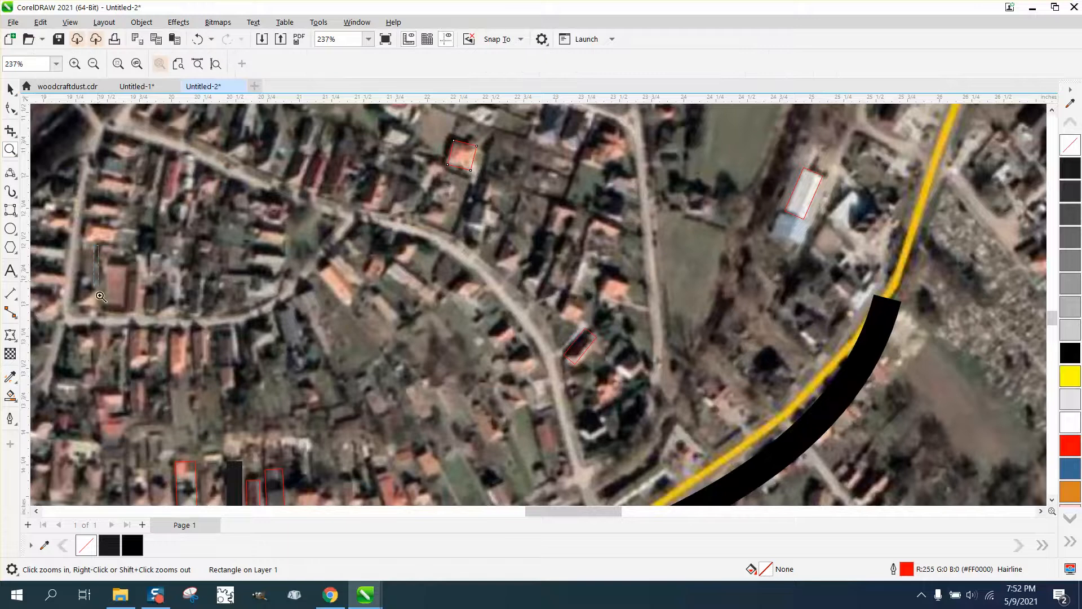
pyautogui.moveTo(99, 245); pyautogui.dragTo(191, 338)
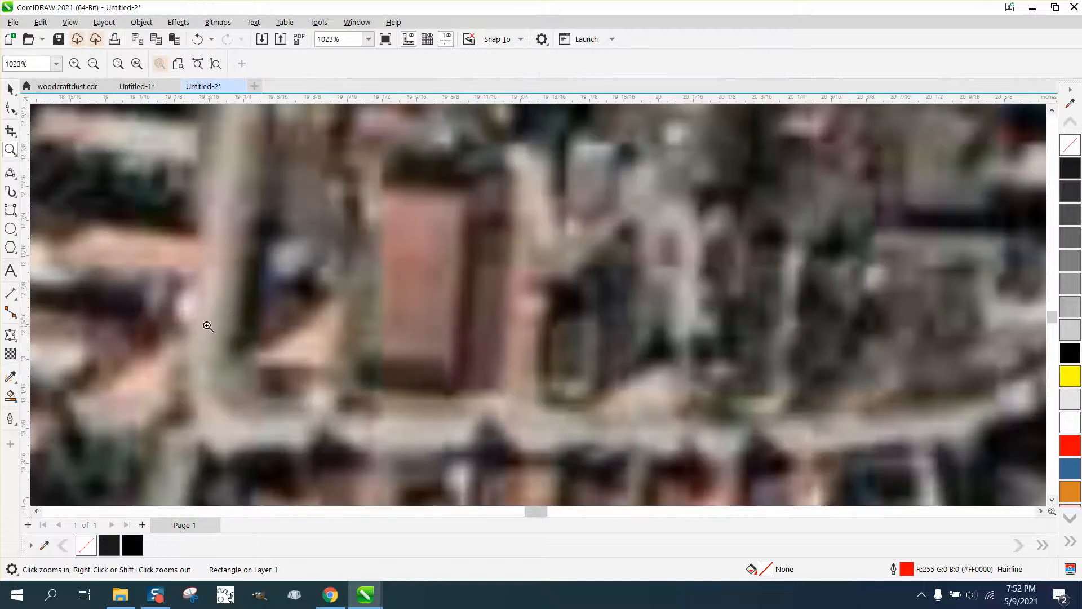
pyautogui.click(16, 189)
pyautogui.moveTo(11, 209)
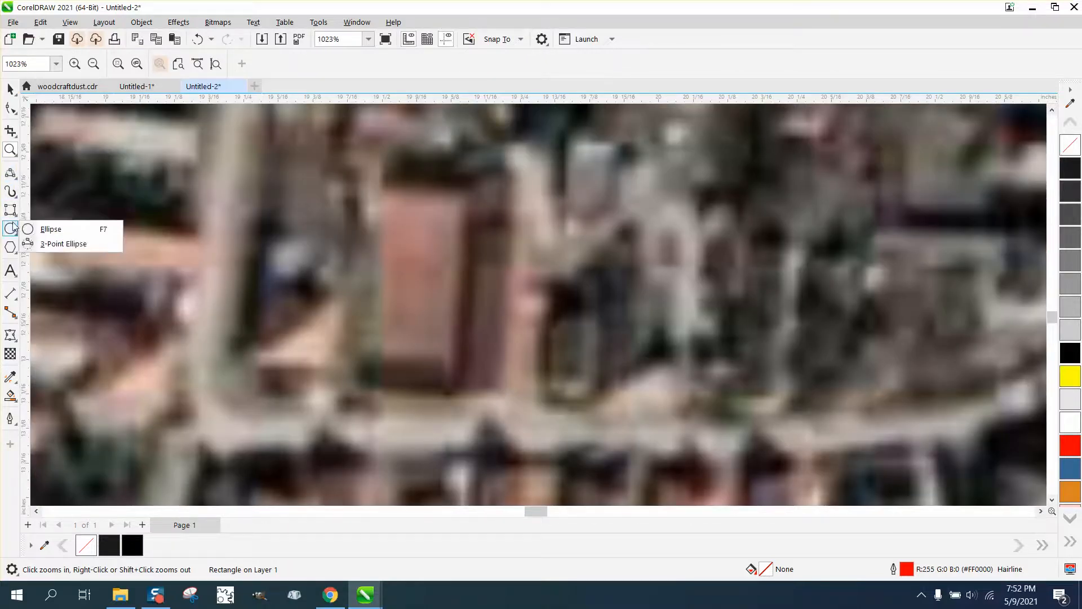
pyautogui.click(62, 225)
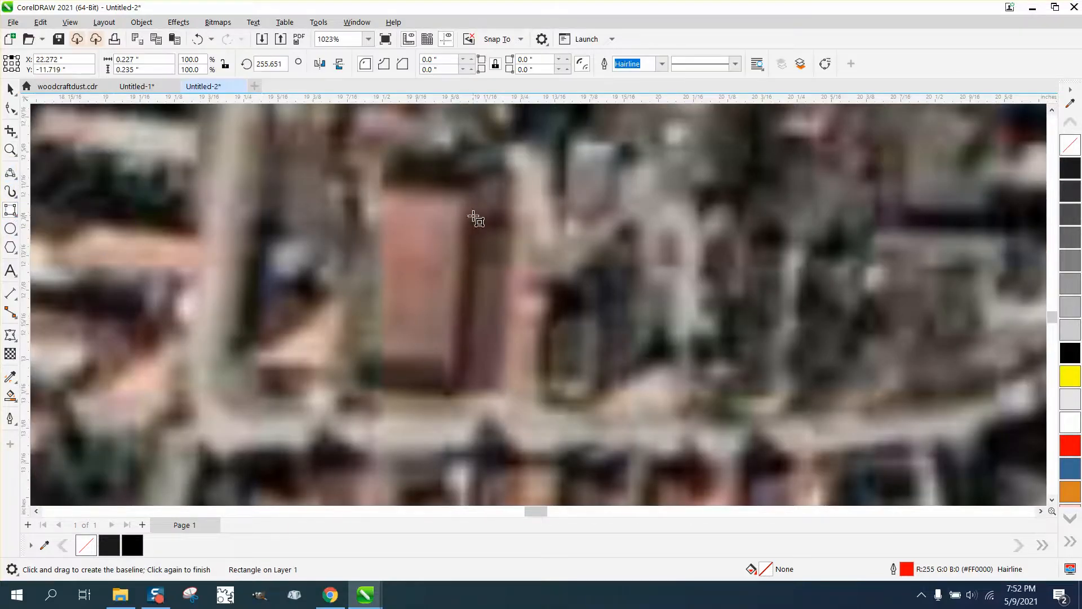
pyautogui.moveTo(467, 195); pyautogui.dragTo(456, 365)
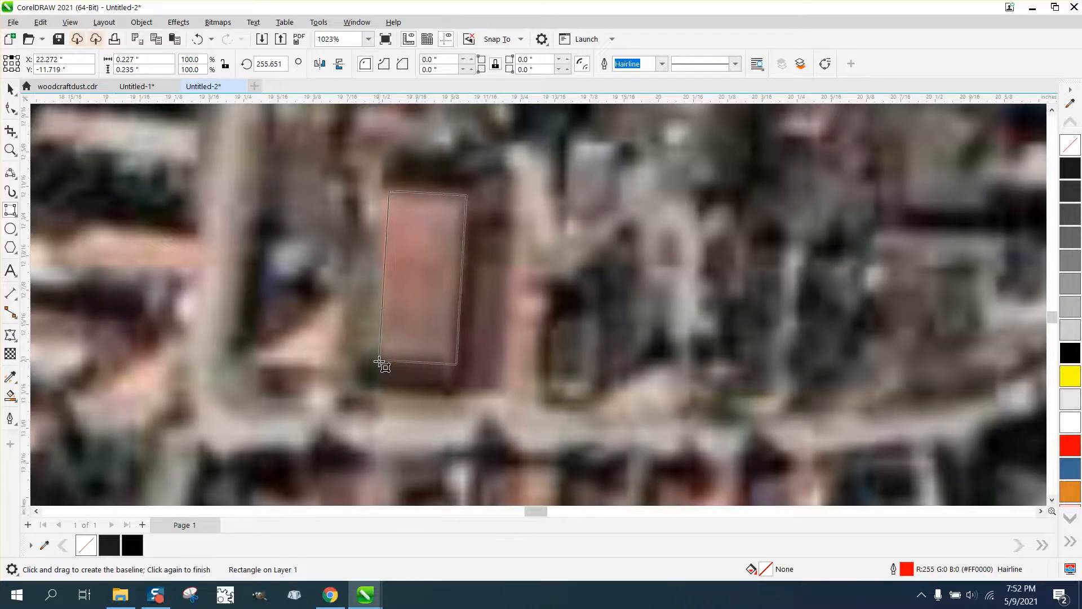
pyautogui.click(378, 361)
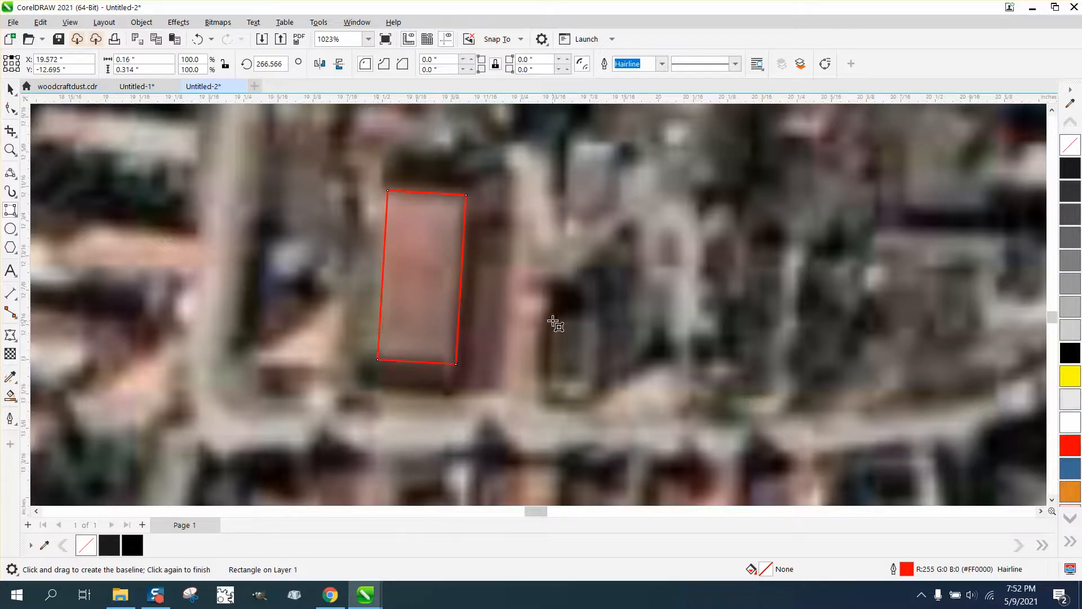
# Draw two small 3-point rectangles east of the large red-roofed building, about 0.08 by 0.13 in and 0.08 by 0.15 in.
pyautogui.moveTo(552, 320); pyautogui.dragTo(547, 391)
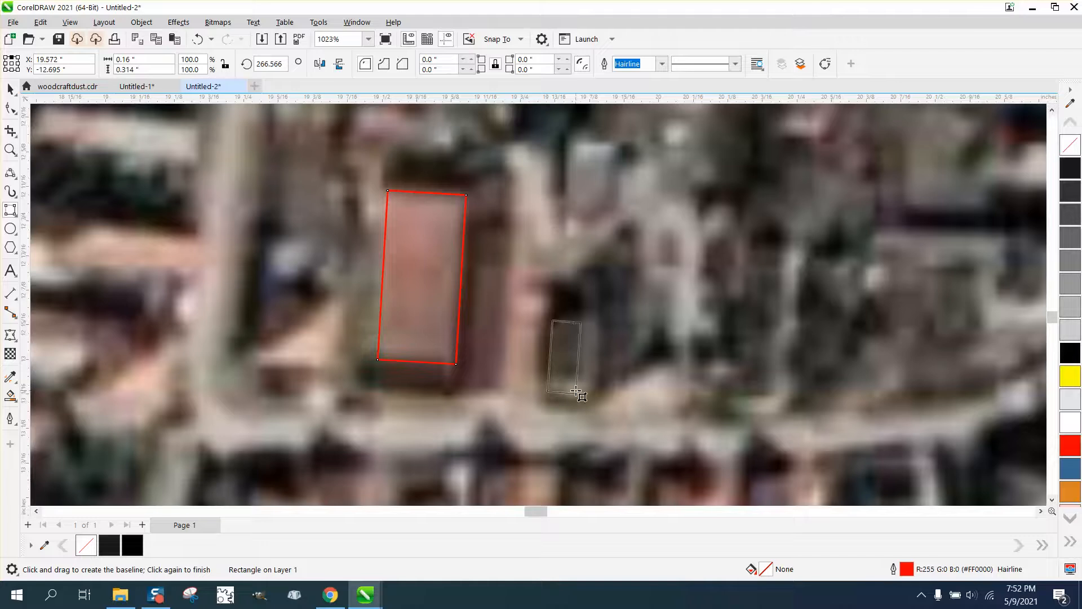
pyautogui.click(588, 394)
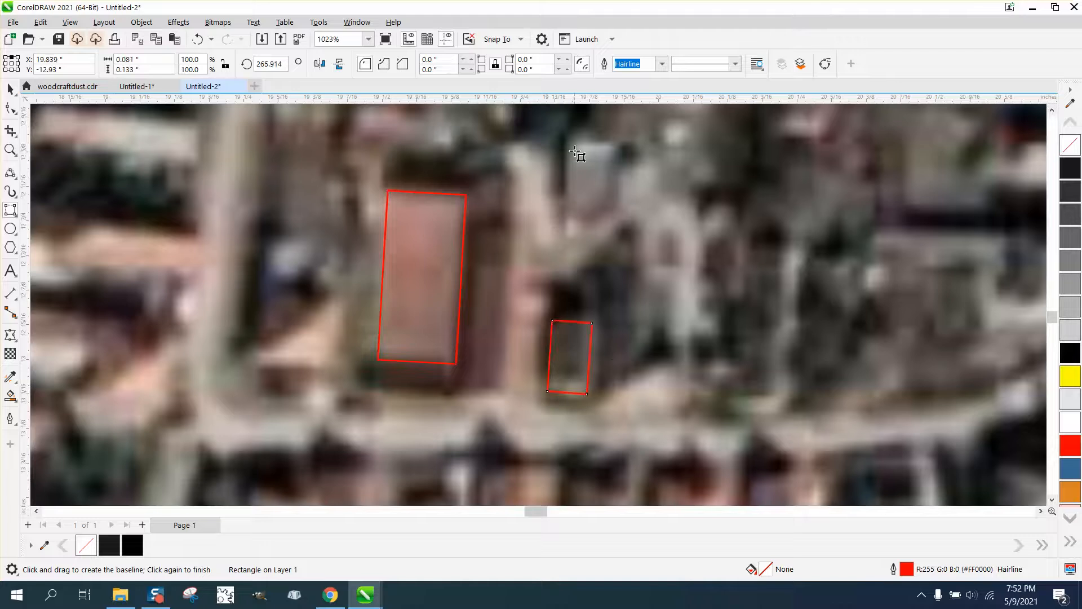
pyautogui.moveTo(570, 143); pyautogui.dragTo(570, 227)
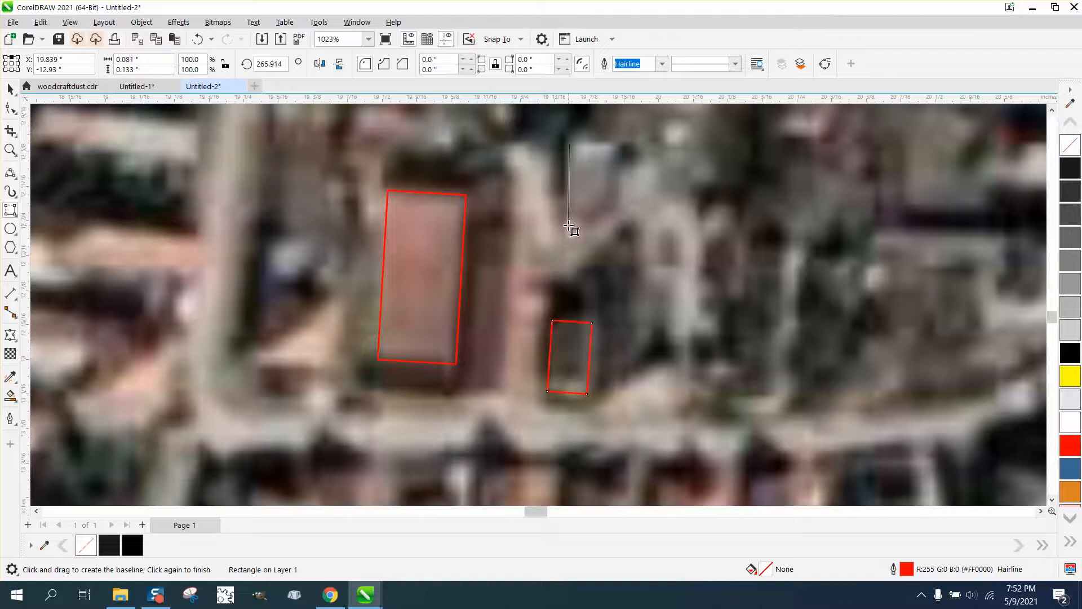
pyautogui.click(616, 231)
# Move the map image 70 inches to the right, off the traced road curve and building rectangles.
pyautogui.scroll(-5, 163, 206)
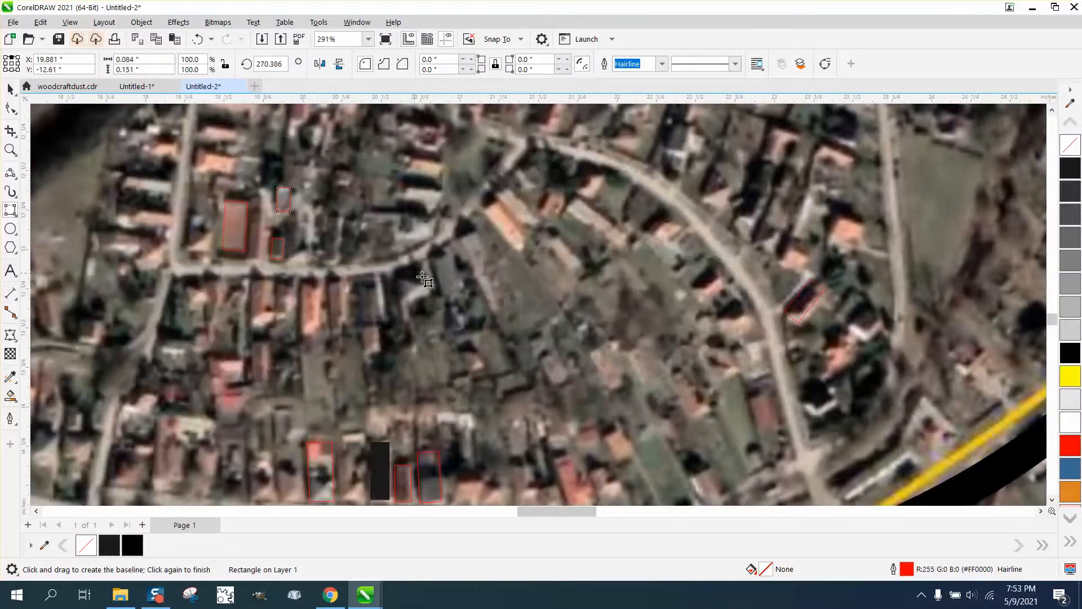
pyautogui.scroll(-2, 429, 282)
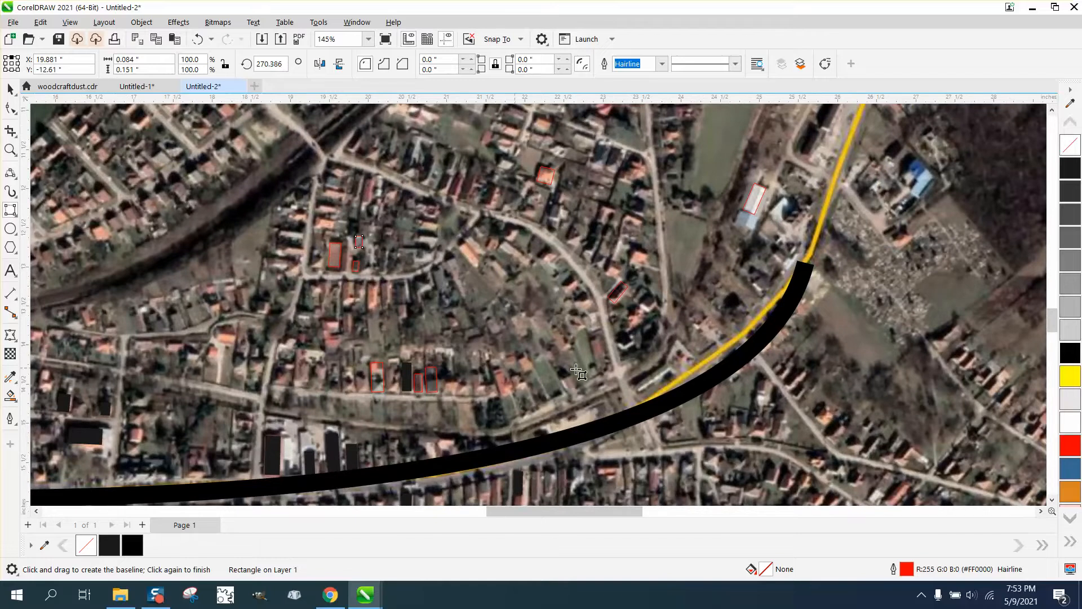
pyautogui.scroll(-2, 316, 293)
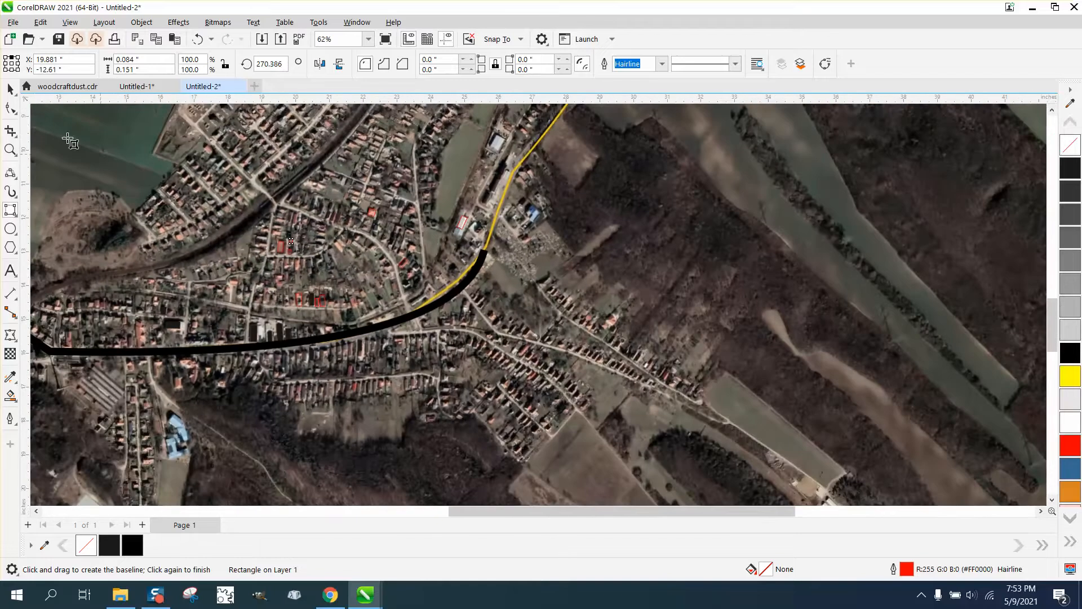
pyautogui.click(10, 88)
pyautogui.scroll(-3, 512, 286)
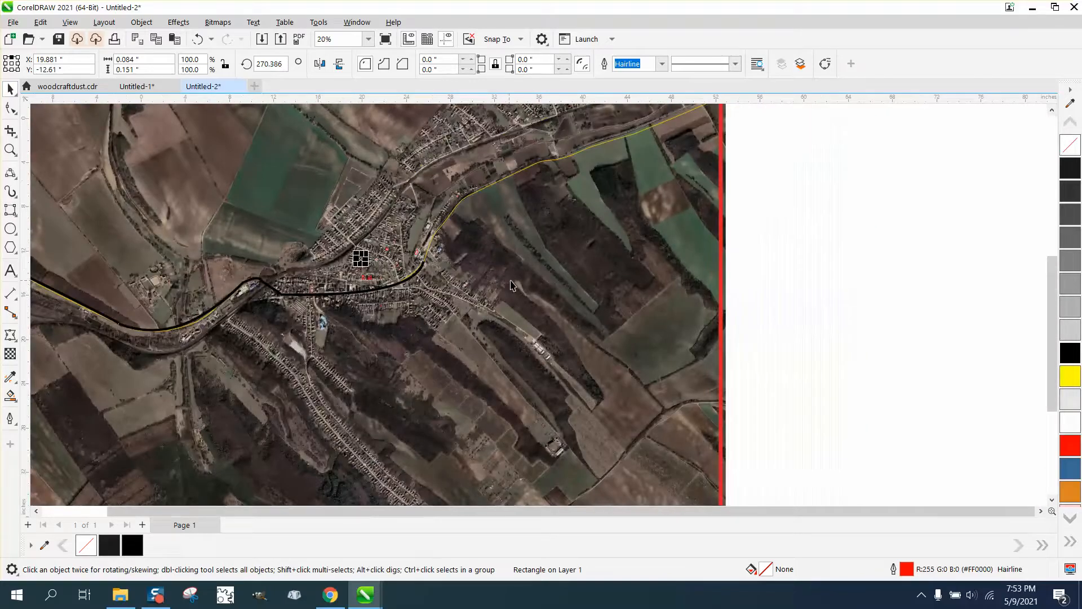
pyautogui.click(518, 284)
pyautogui.hotkey('shift', 'Right')
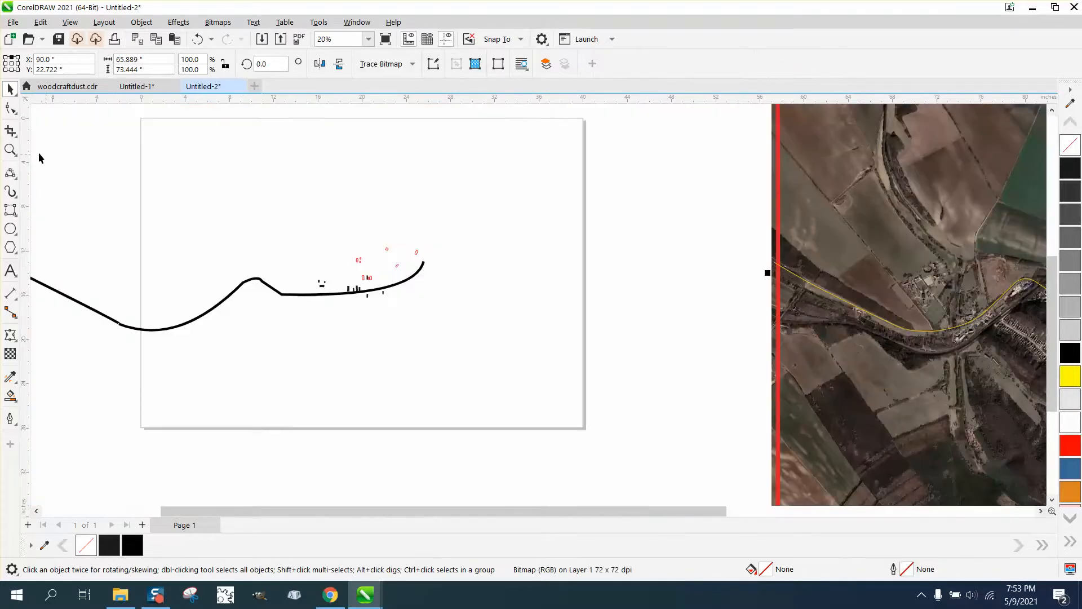
# Select all the building rectangles around the road curve and fill them with dark grey #1A1A1A.
pyautogui.click(10, 149)
pyautogui.moveTo(282, 222); pyautogui.dragTo(493, 341)
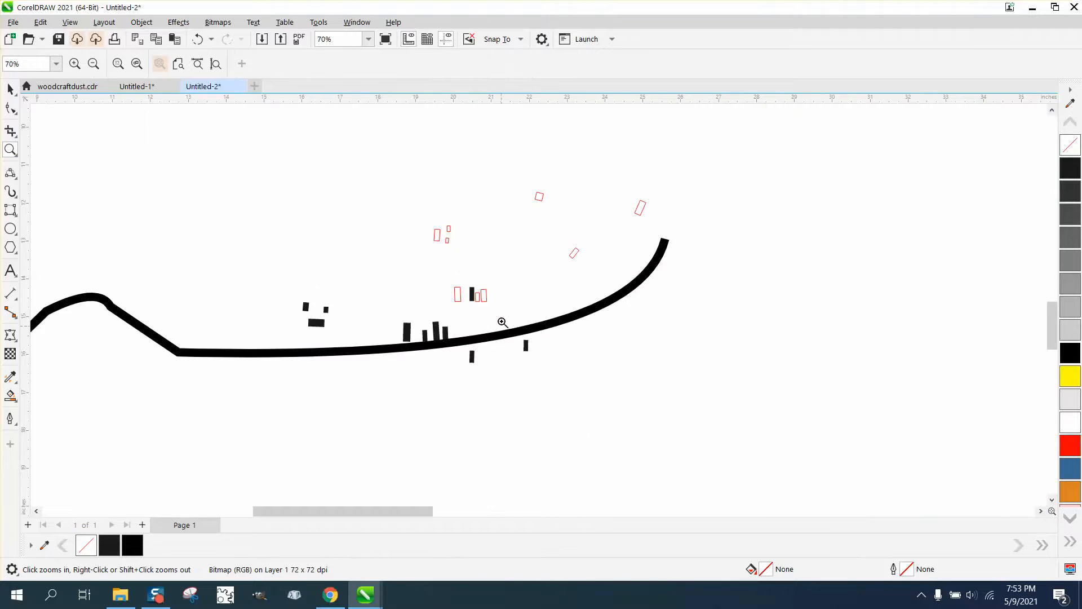
pyautogui.click(10, 89)
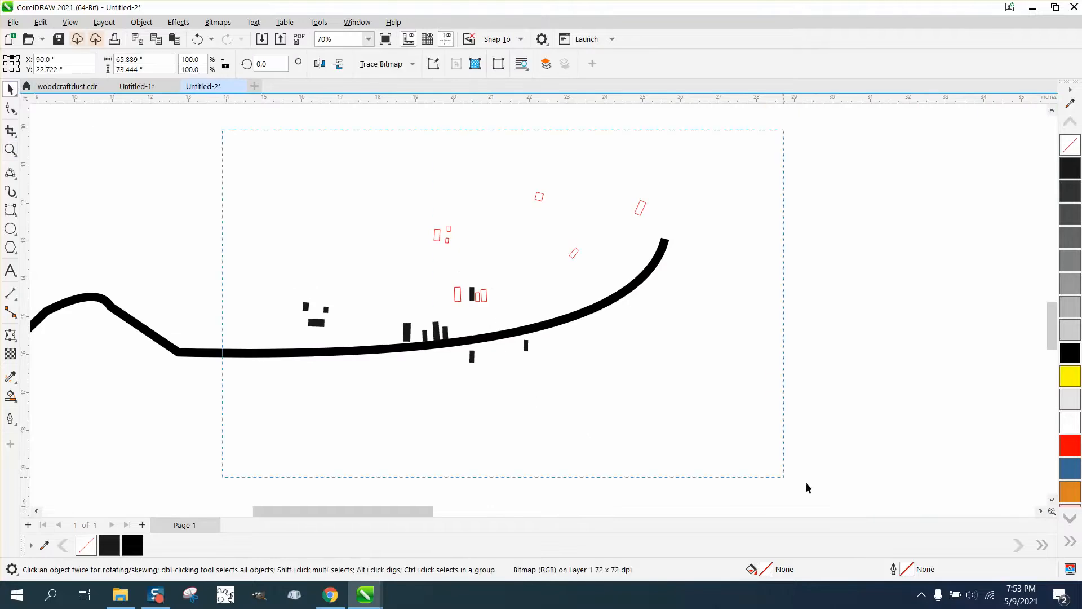
pyautogui.moveTo(808, 488); pyautogui.dragTo(882, 495)
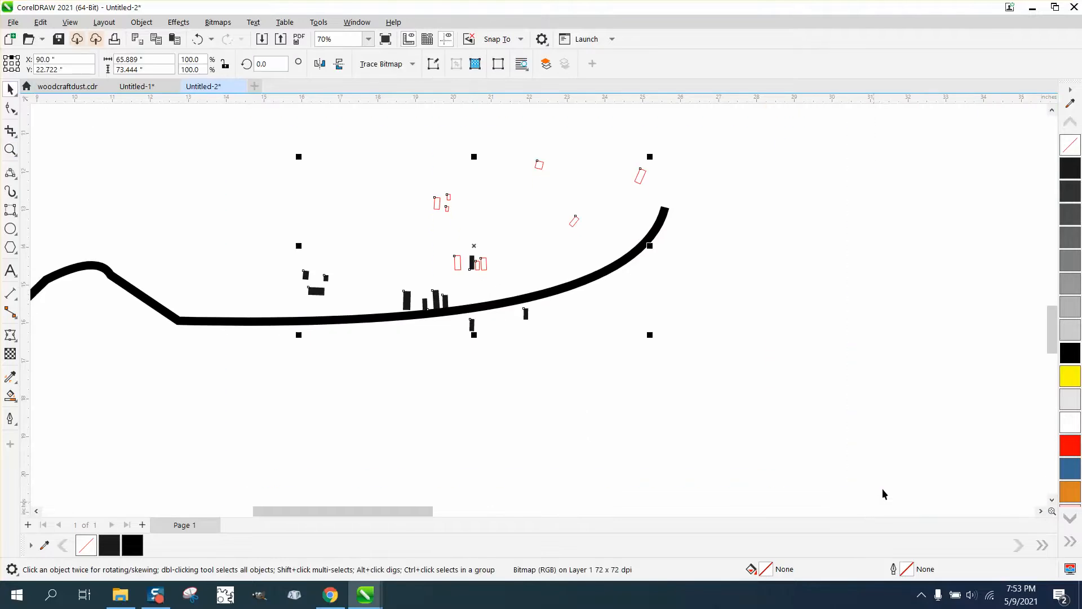
pyautogui.click(1071, 177)
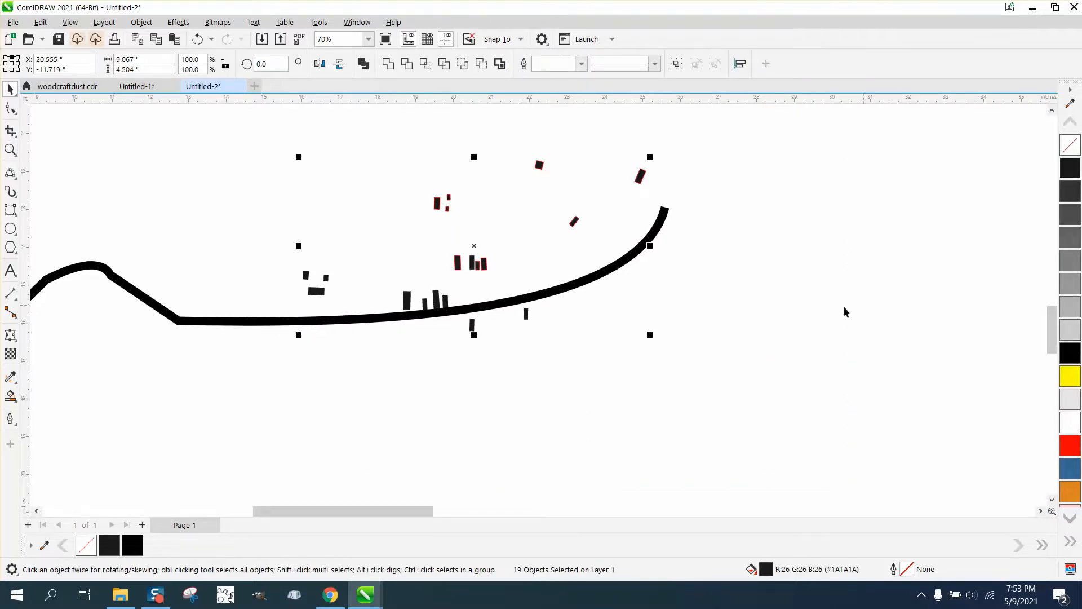
# Remove the outlines from all the selected building rectangles around the road curve and clear the selection.
pyautogui.rightClick(1071, 145)
pyautogui.click(492, 349)
# Set the outline width of the traced road curve to 10 pt.
pyautogui.click(496, 308)
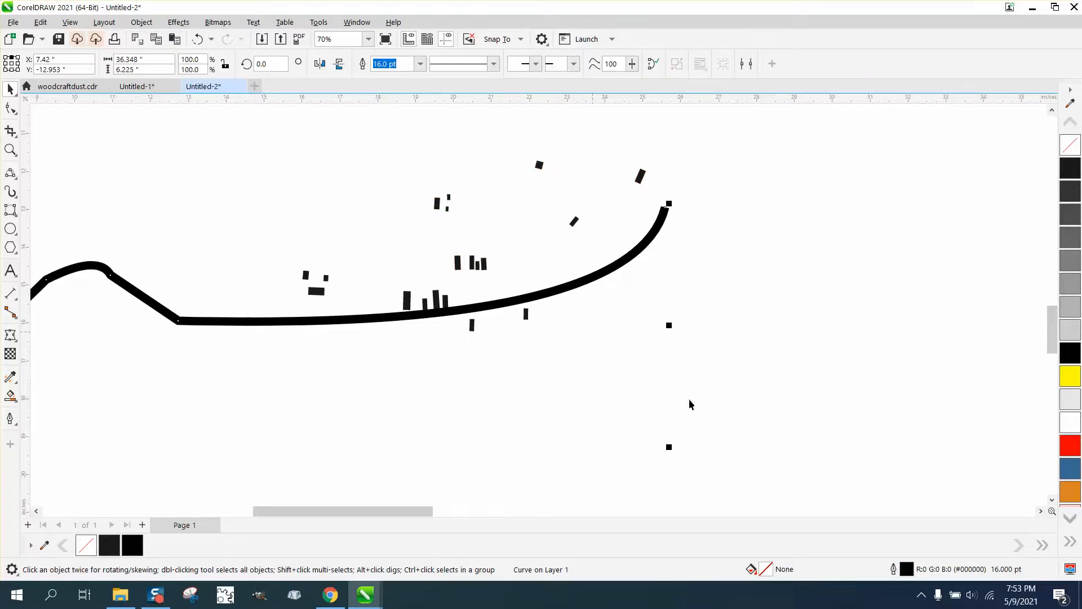
pyautogui.doubleClick(907, 570)
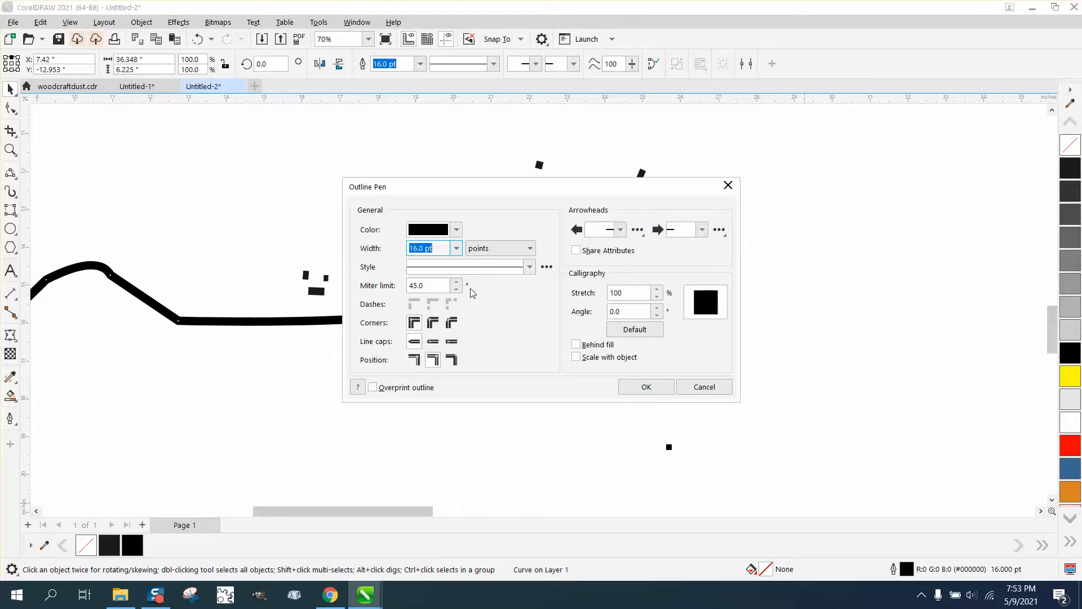
pyautogui.click(457, 248)
pyautogui.click(432, 352)
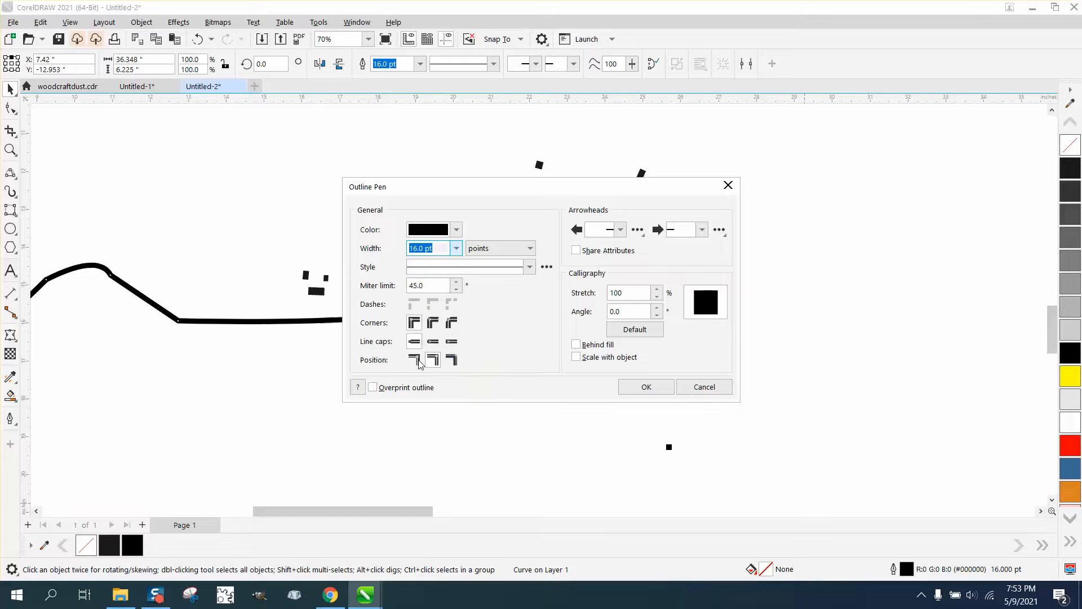
pyautogui.click(646, 387)
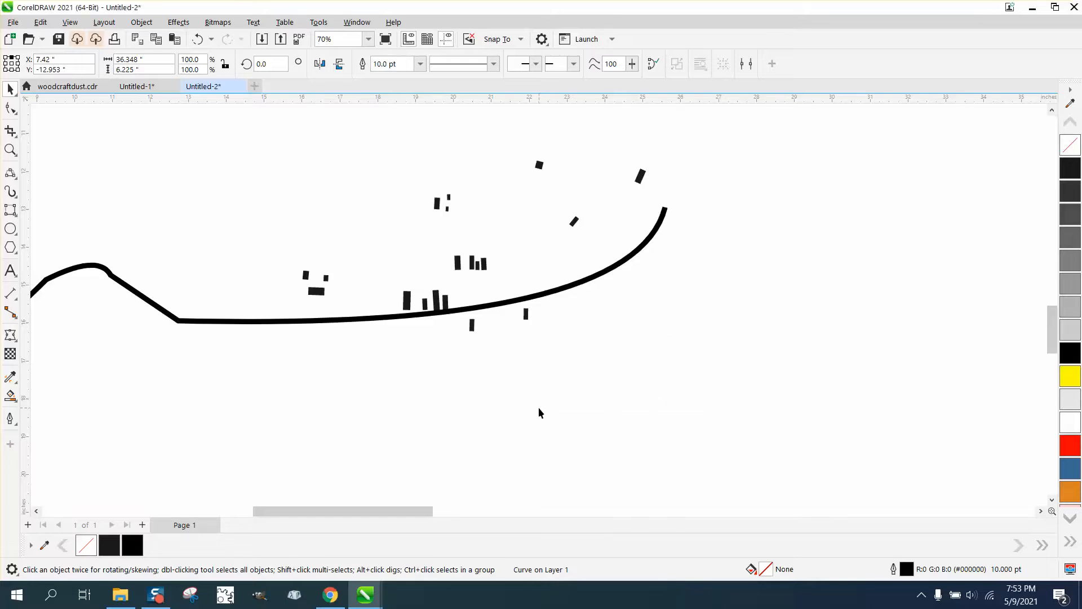
pyautogui.scroll(-2, 530, 409)
pyautogui.scroll(-9, 522, 408)
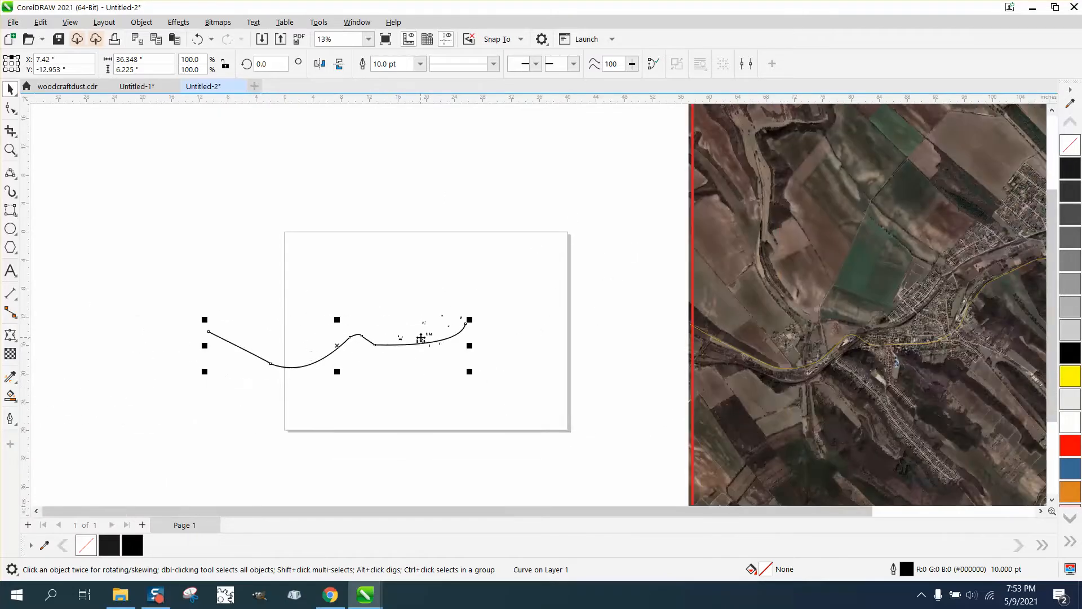
pyautogui.click(10, 150)
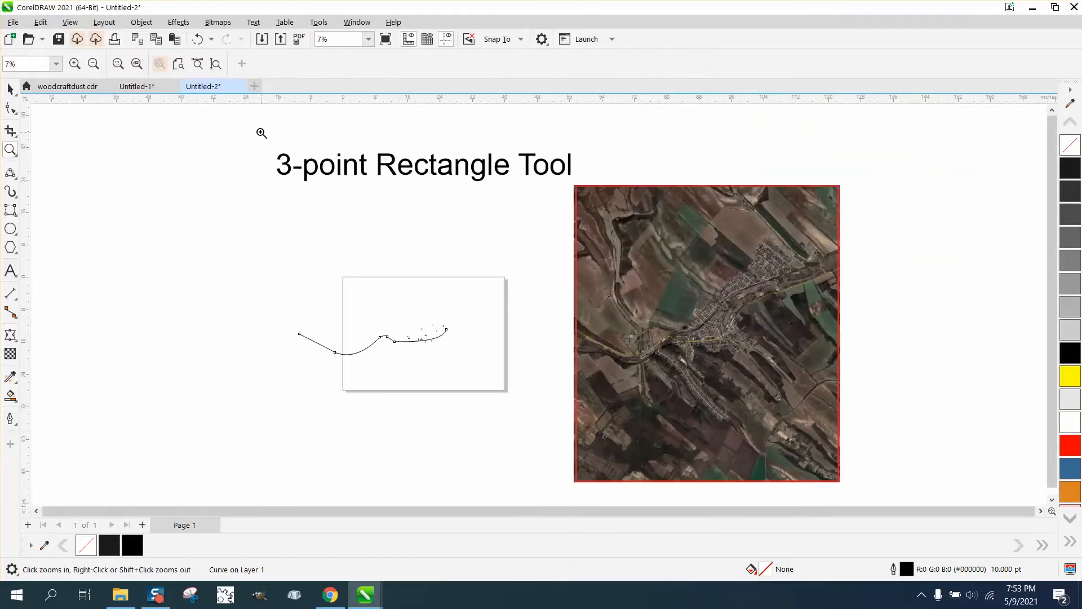
pyautogui.moveTo(259, 133); pyautogui.dragTo(606, 225)
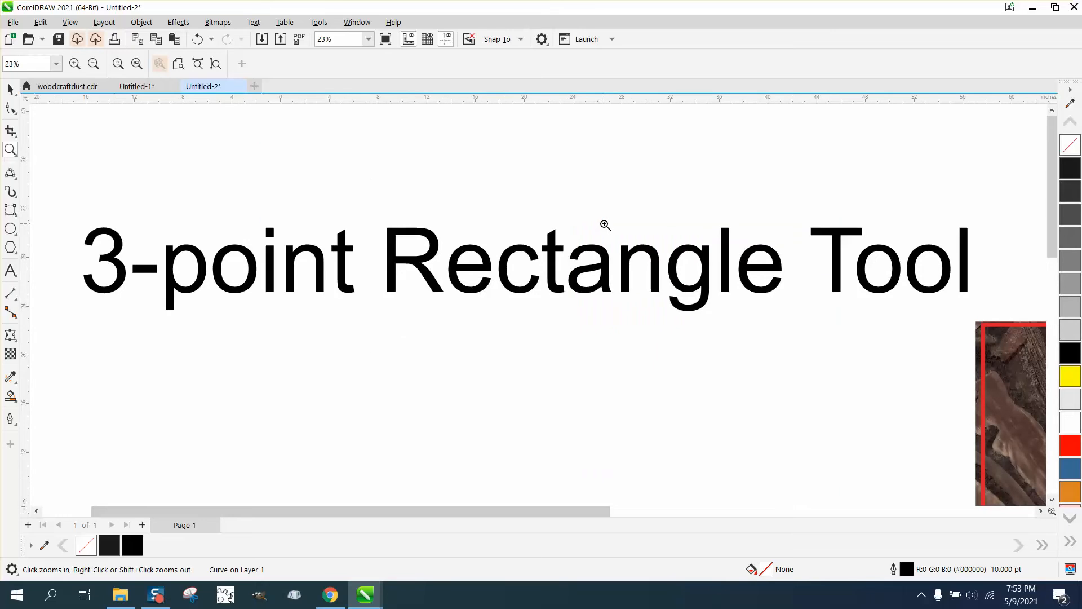